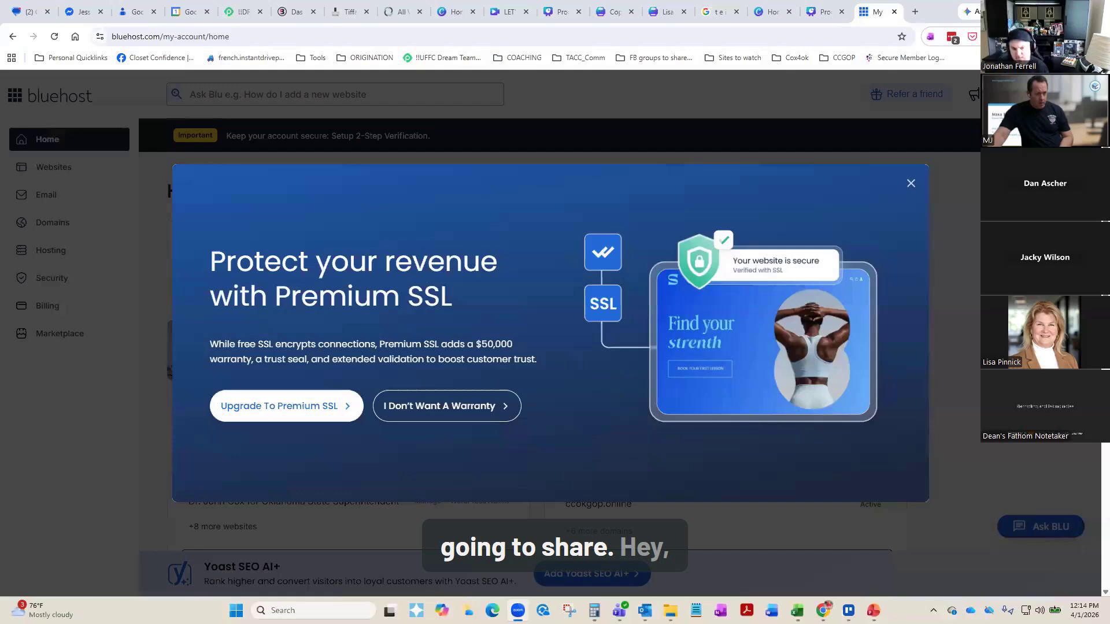
- Dismiss the Premium SSL offer and open the DNS records of lisadoesloans.com in the Bluehost domain list
{"action": "left_click", "coordinate": [911, 185]}
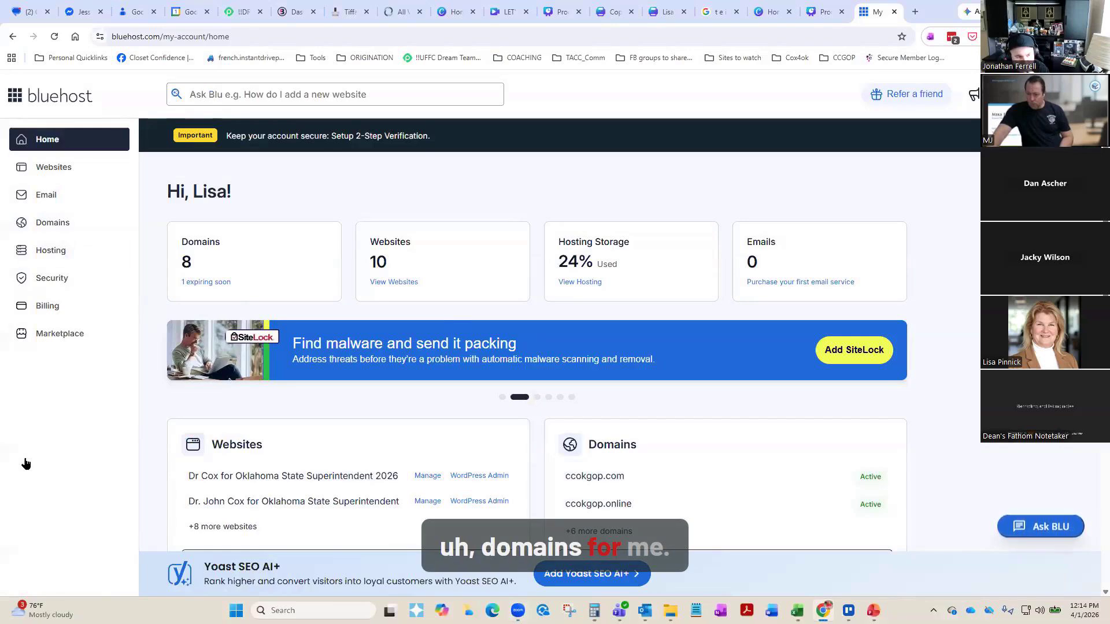
{"action": "left_click", "coordinate": [61, 227]}
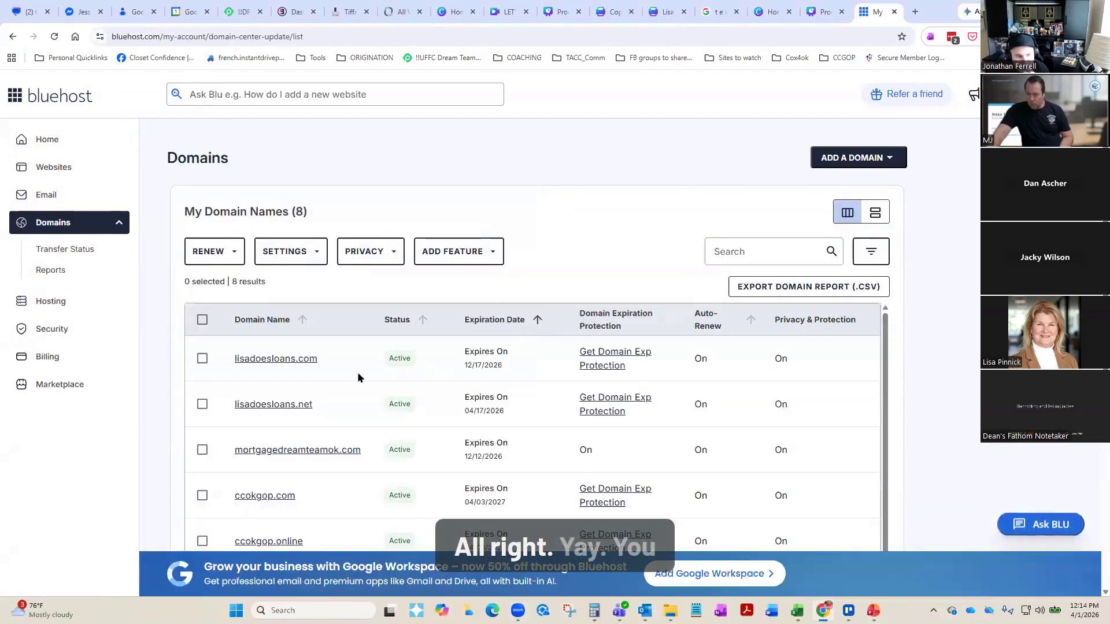
{"action": "left_click", "coordinate": [276, 359]}
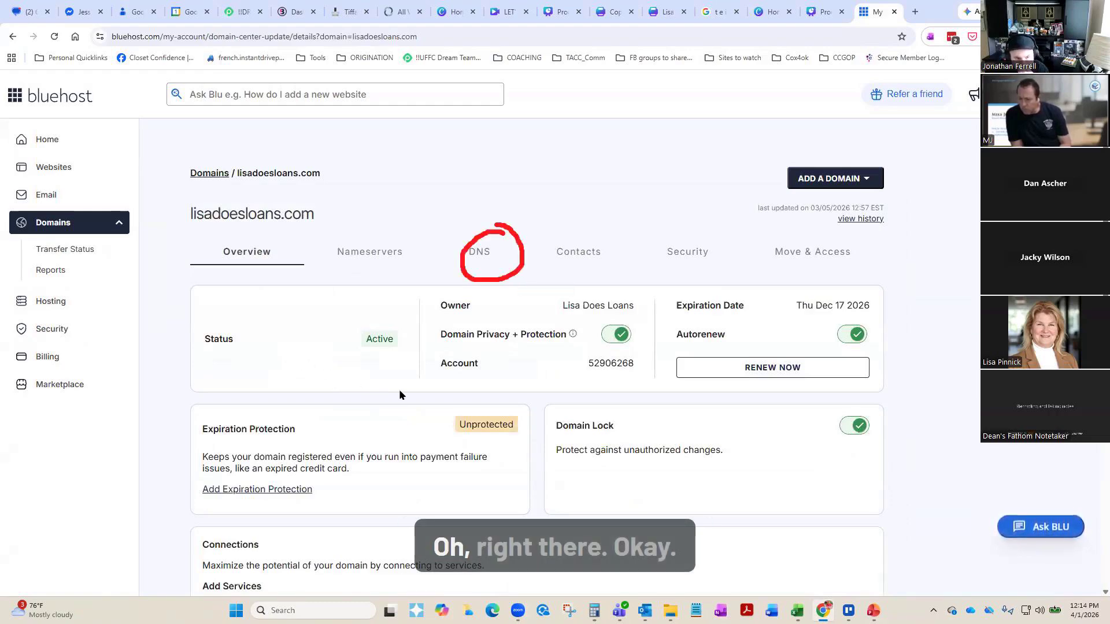
{"action": "left_click", "coordinate": [487, 256]}
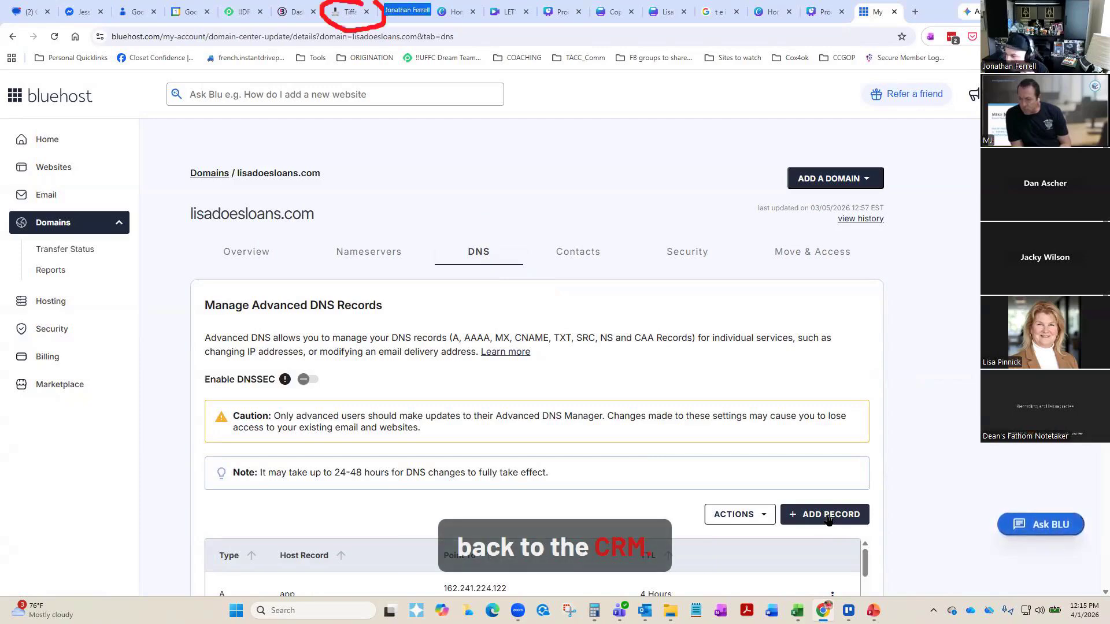
- Switch to the CRM, leave the Agent Newsletter email editor, and open the Email Services settings, dismissing the deliverability notification
{"action": "left_click", "coordinate": [357, 17]}
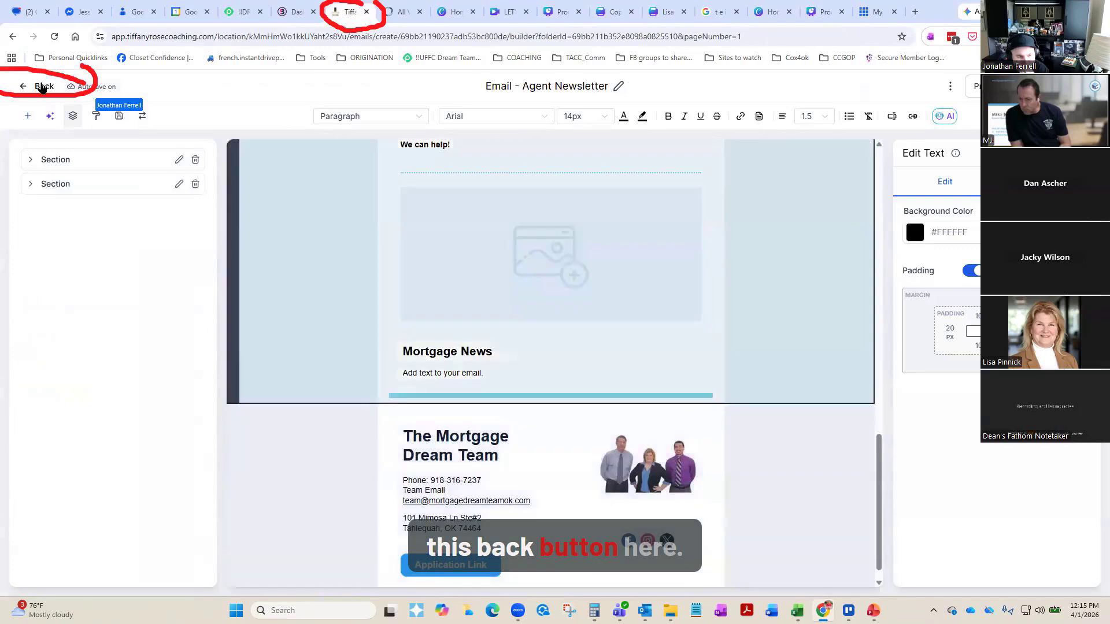
{"action": "left_click", "coordinate": [42, 88]}
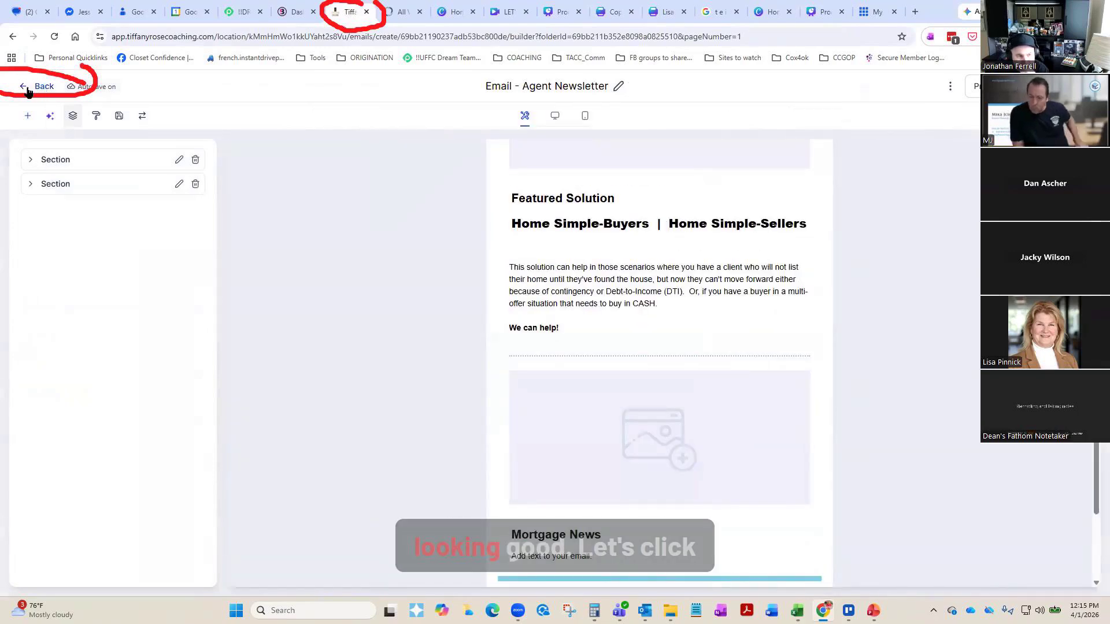
{"action": "left_click", "coordinate": [27, 90]}
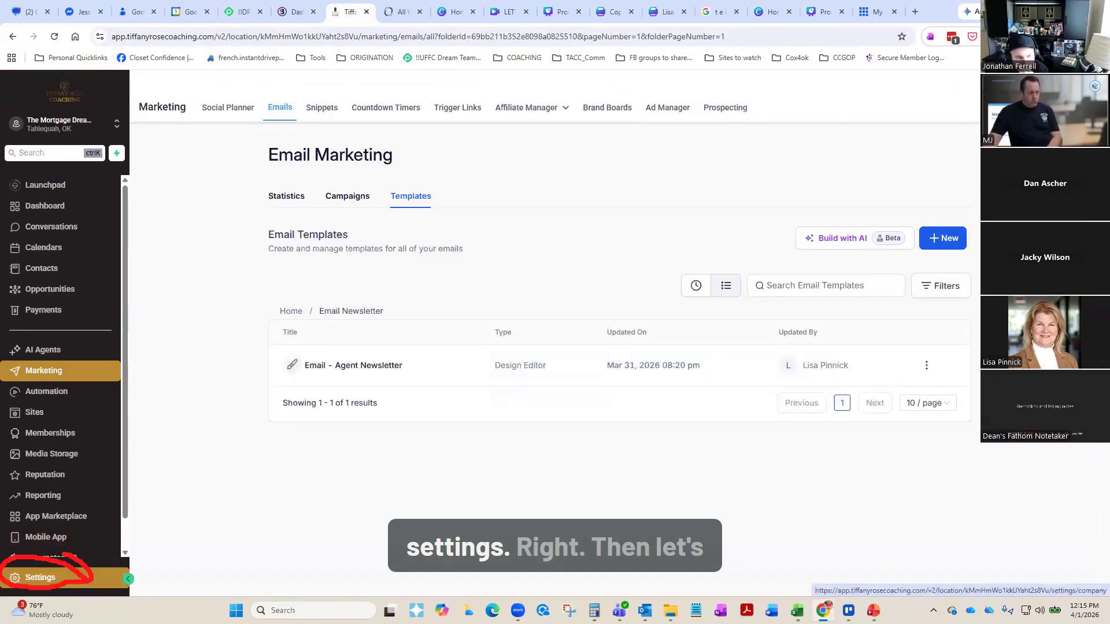
{"action": "left_click", "coordinate": [39, 577]}
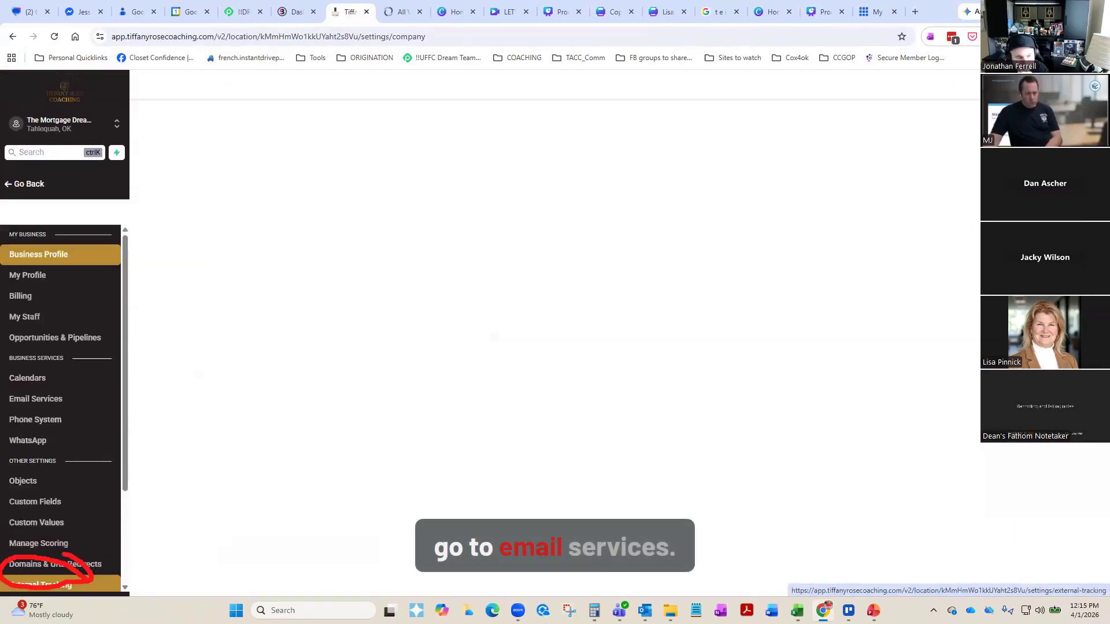
{"action": "left_click", "coordinate": [42, 404]}
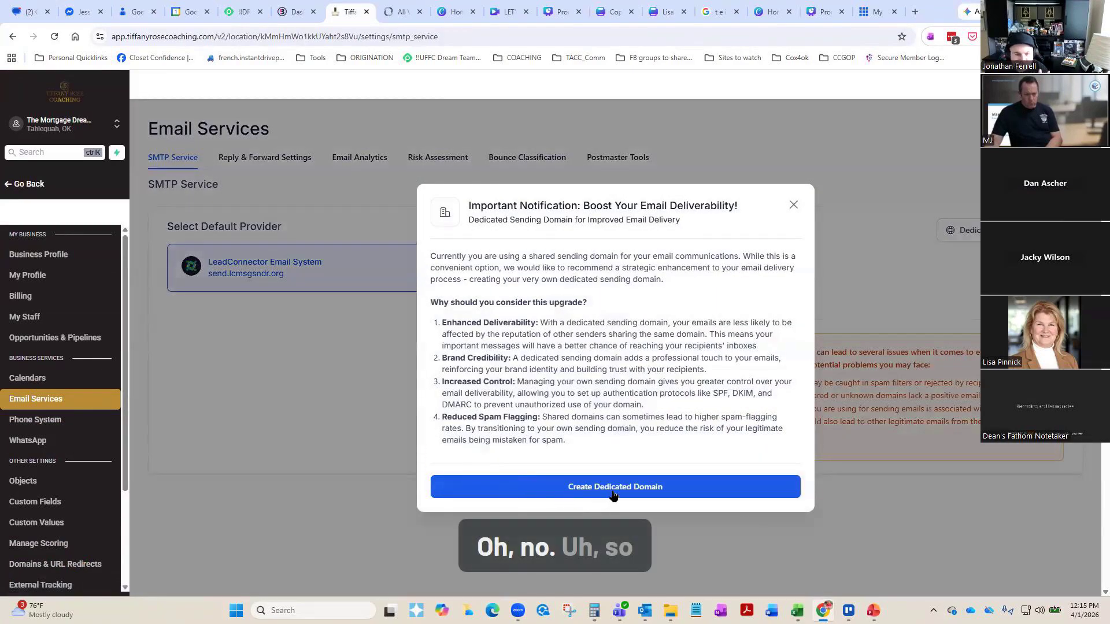
{"action": "left_click", "coordinate": [794, 206]}
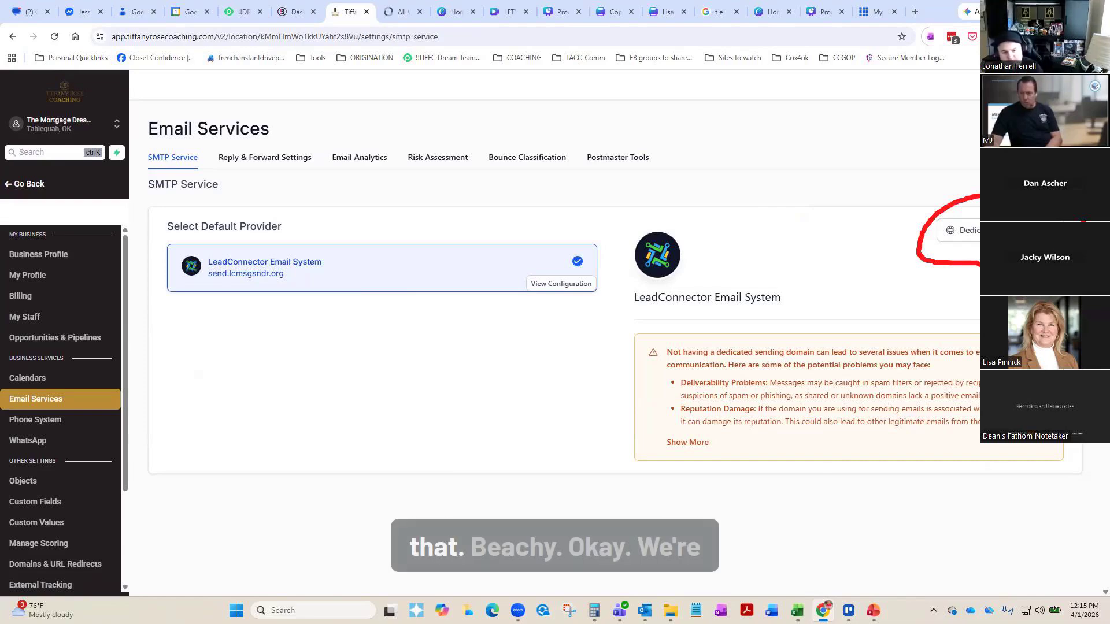
- Open the DNS verification records for the dedicated sending domain go.lisadoesloans.com
{"action": "left_click", "coordinate": [999, 230]}
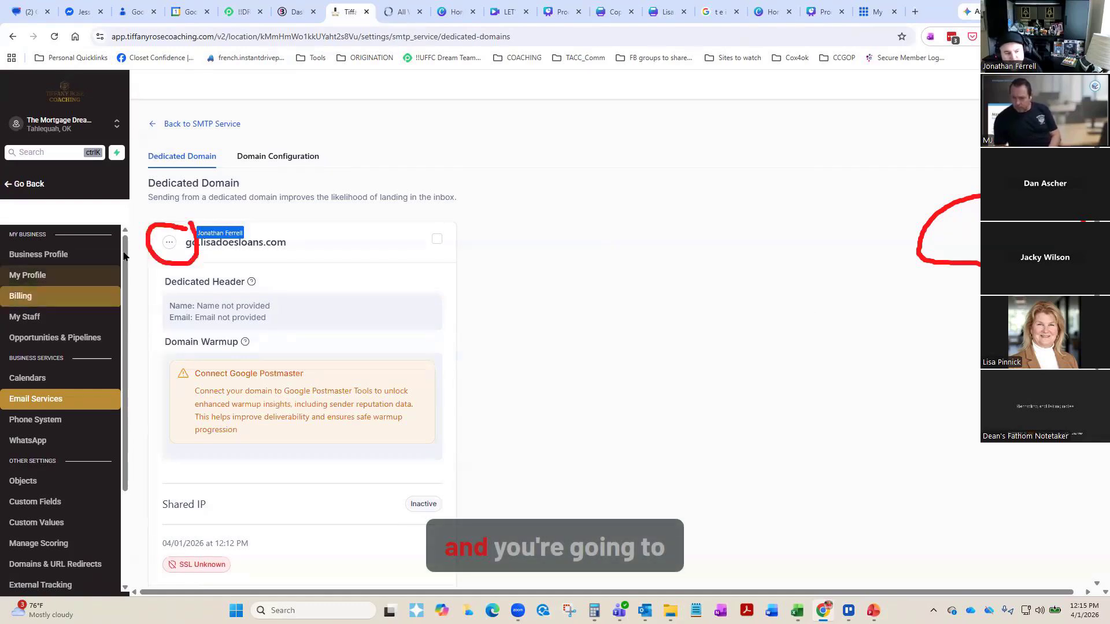
{"action": "left_click", "coordinate": [170, 243]}
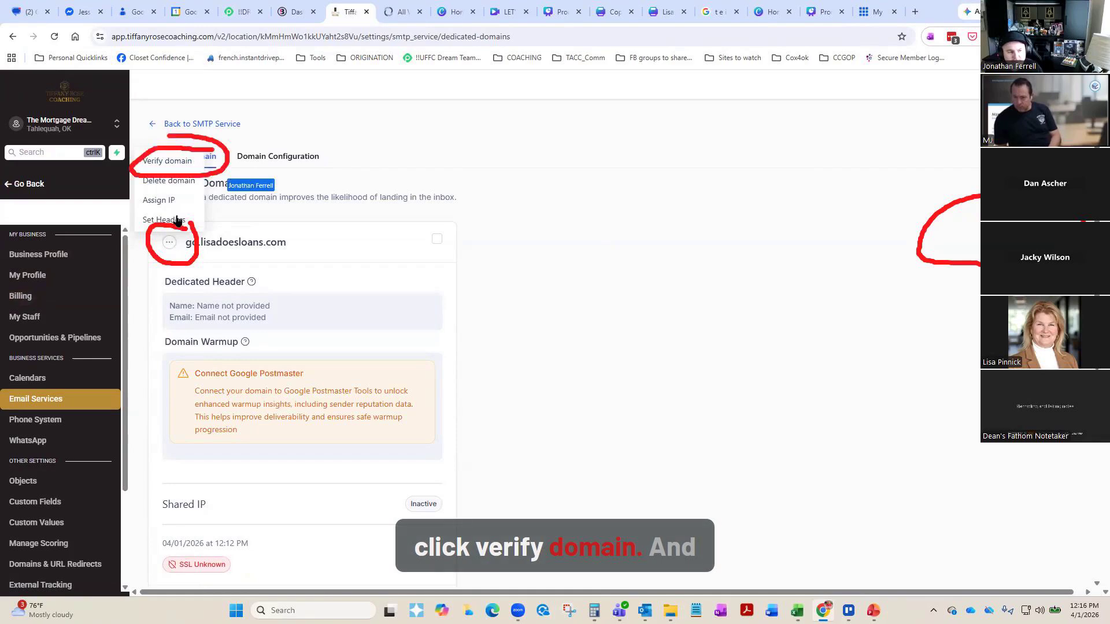
{"action": "left_click", "coordinate": [167, 162]}
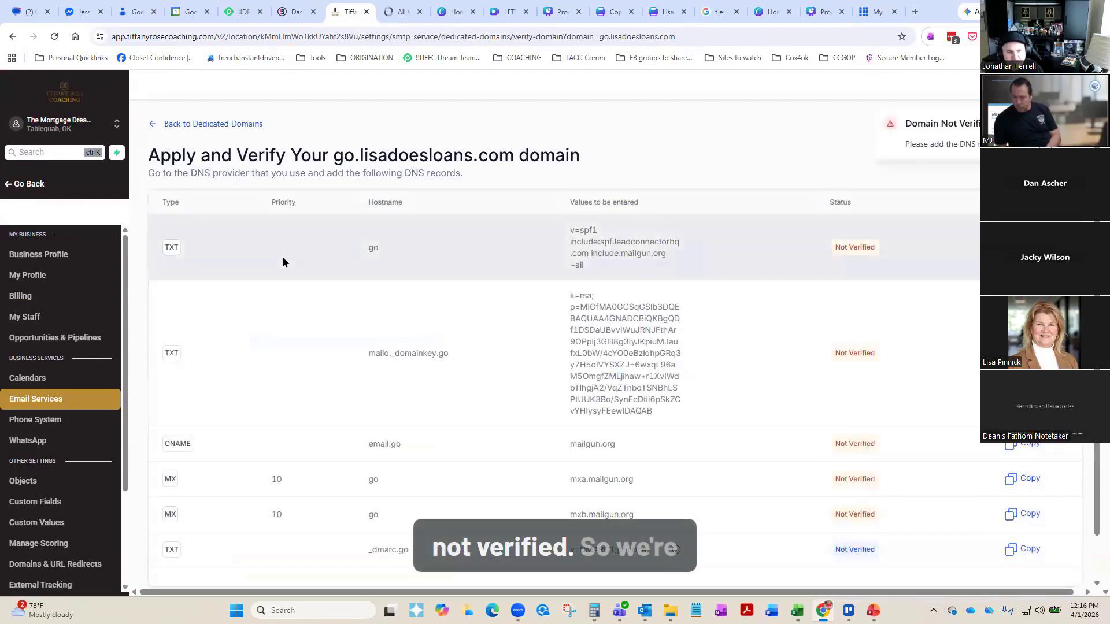
{"action": "scroll", "coordinate": [298, 285], "scroll_direction": "down", "scroll_amount": 1}
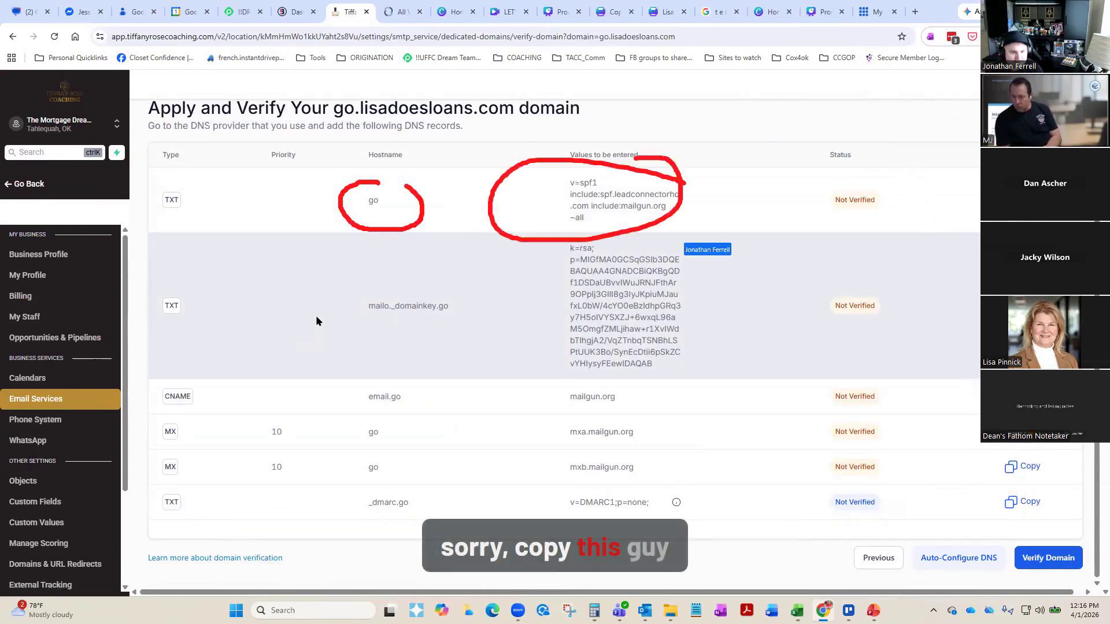
{"action": "left_click_drag", "start_coordinate": [570, 184], "coordinate": [643, 209]}
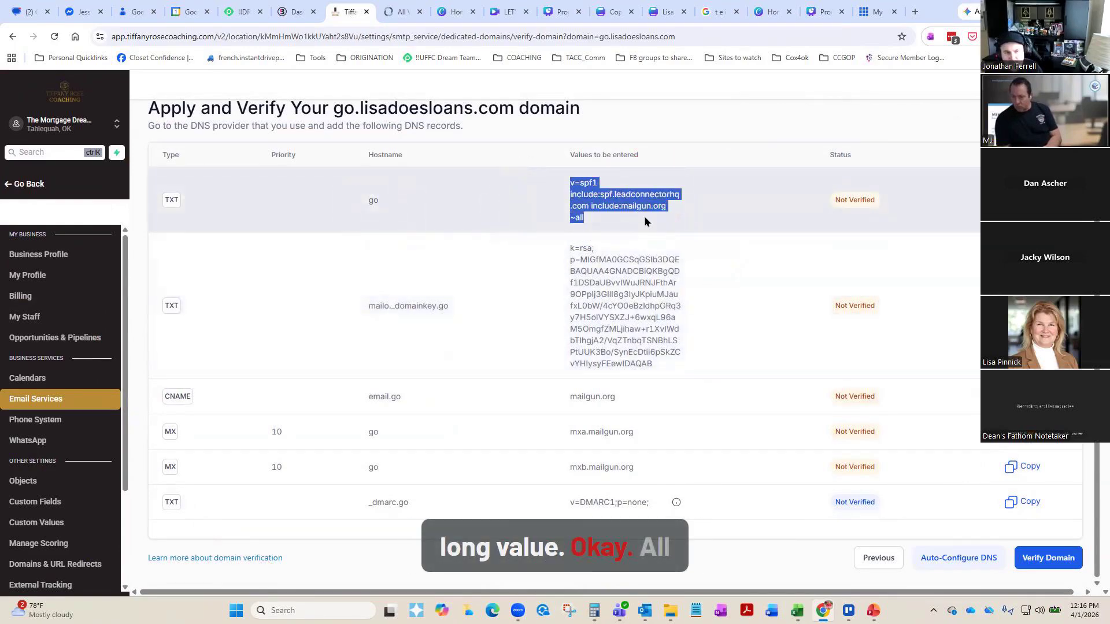
{"action": "left_click", "coordinate": [875, 12]}
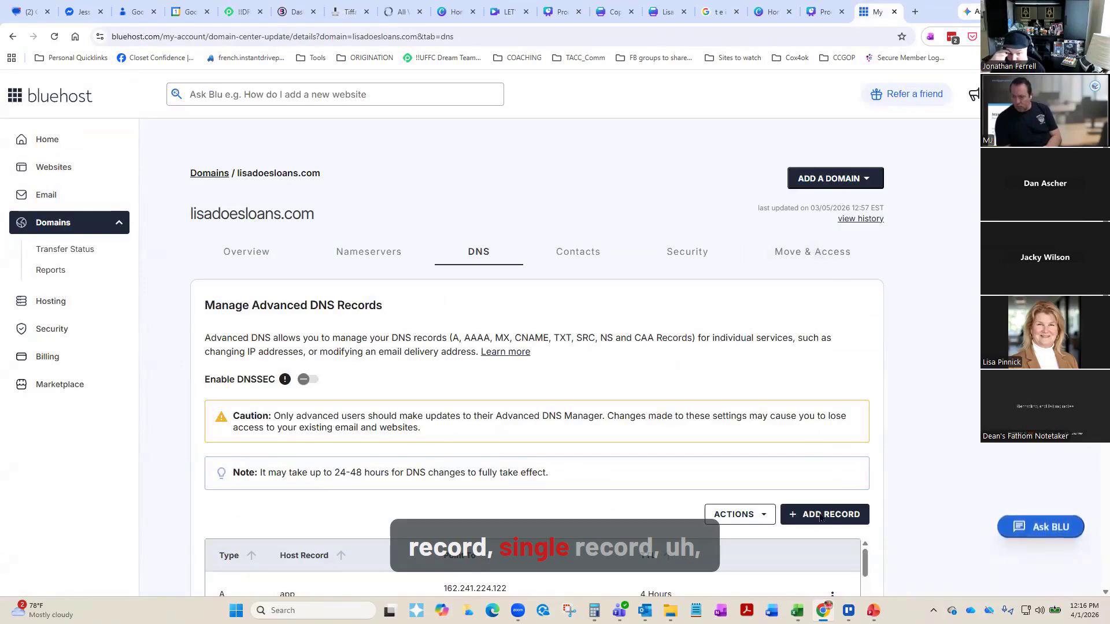
{"action": "left_click", "coordinate": [817, 523]}
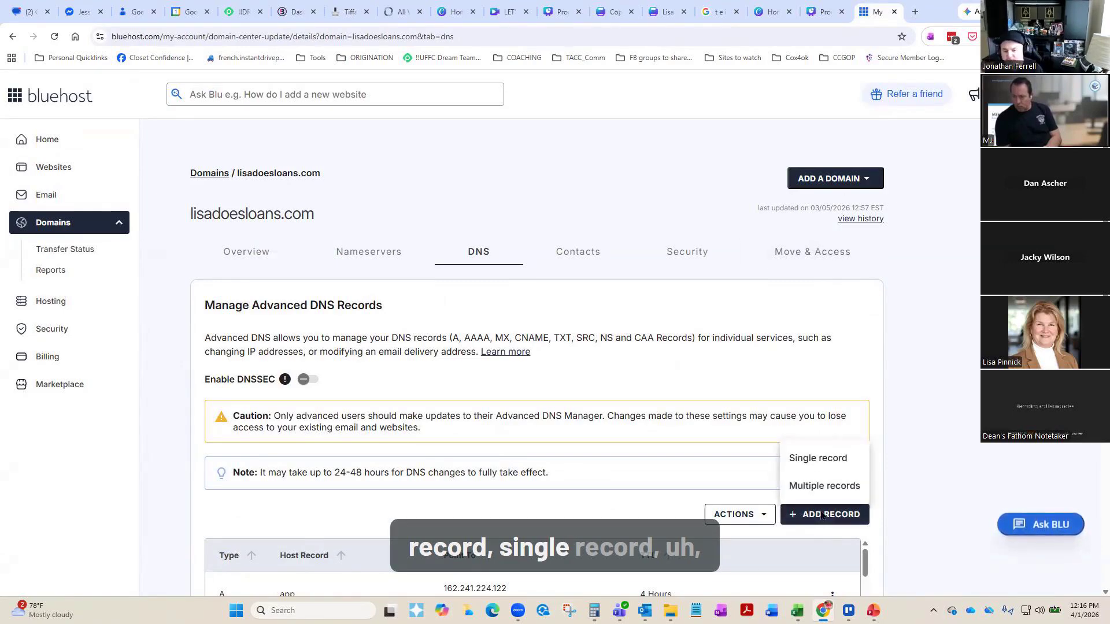
{"action": "left_click", "coordinate": [817, 458]}
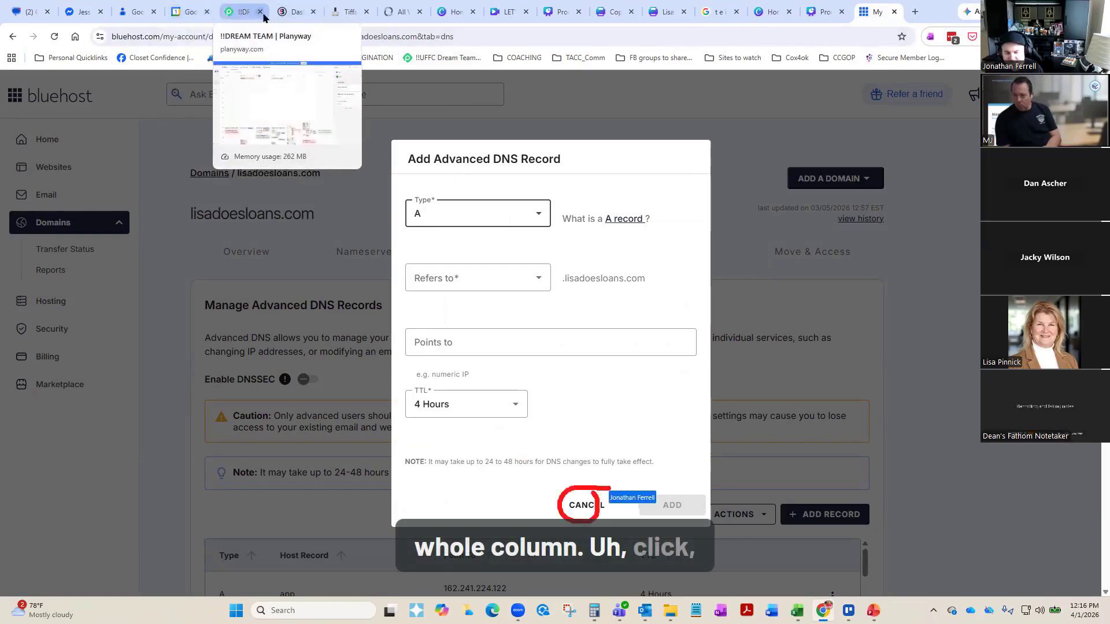
{"action": "left_click", "coordinate": [575, 507]}
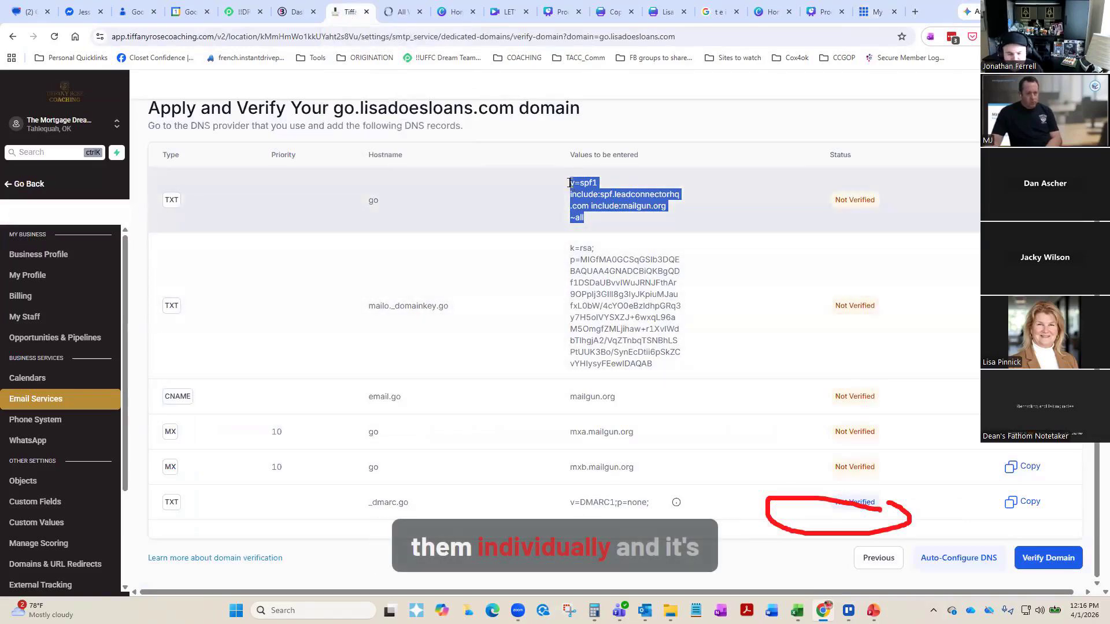
- Copy the SPF value of the "go" TXT record and start adding multiple TXT records to lisadoesloans.com in Bluehost
{"action": "left_click_drag", "start_coordinate": [570, 186], "coordinate": [605, 194]}
{"action": "left_click_drag", "start_coordinate": [578, 254], "coordinate": [570, 261]}
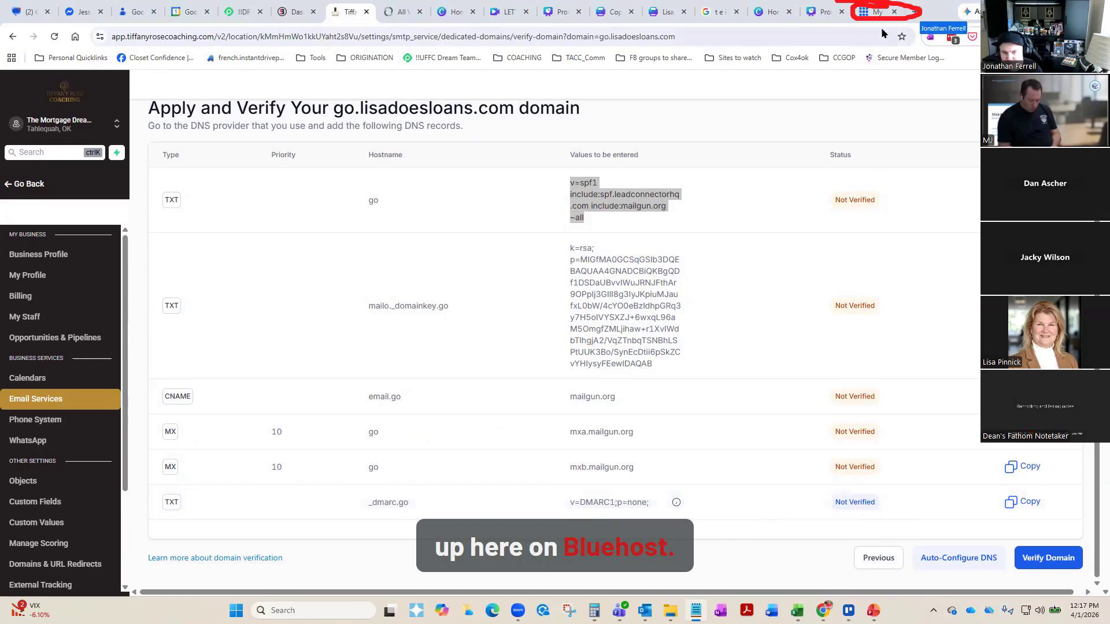
{"action": "left_click", "coordinate": [874, 12]}
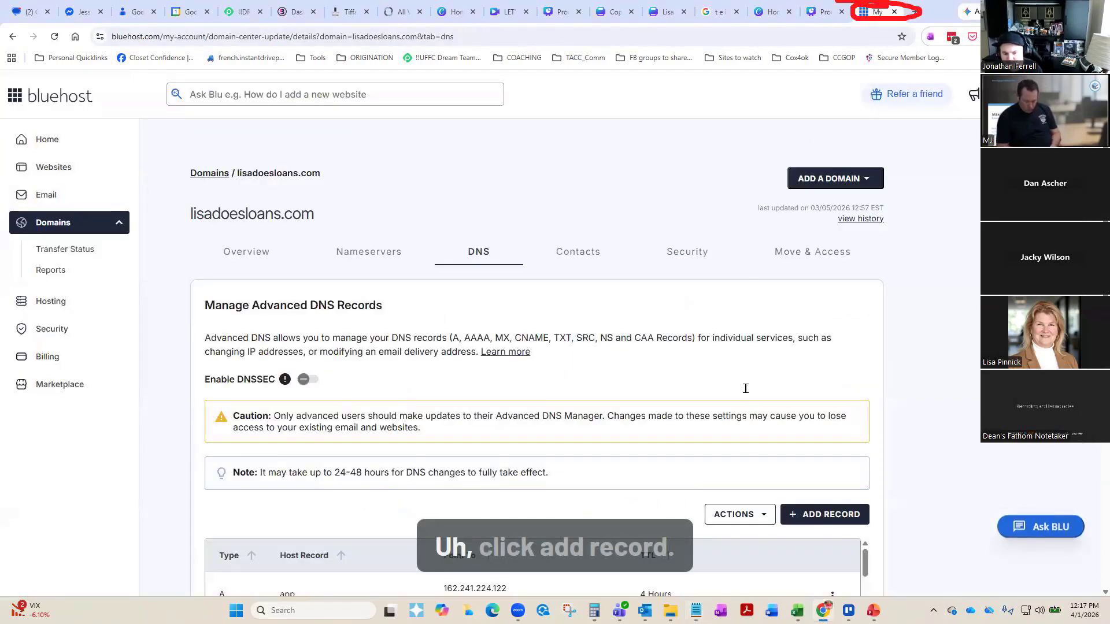
{"action": "left_click", "coordinate": [832, 520]}
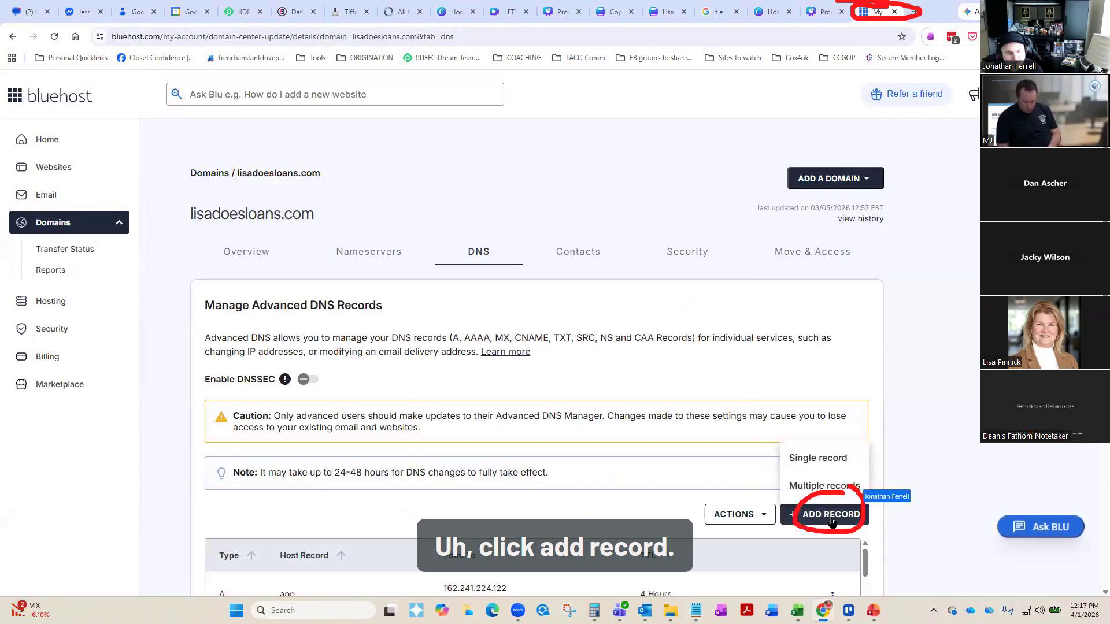
{"action": "left_click", "coordinate": [823, 487]}
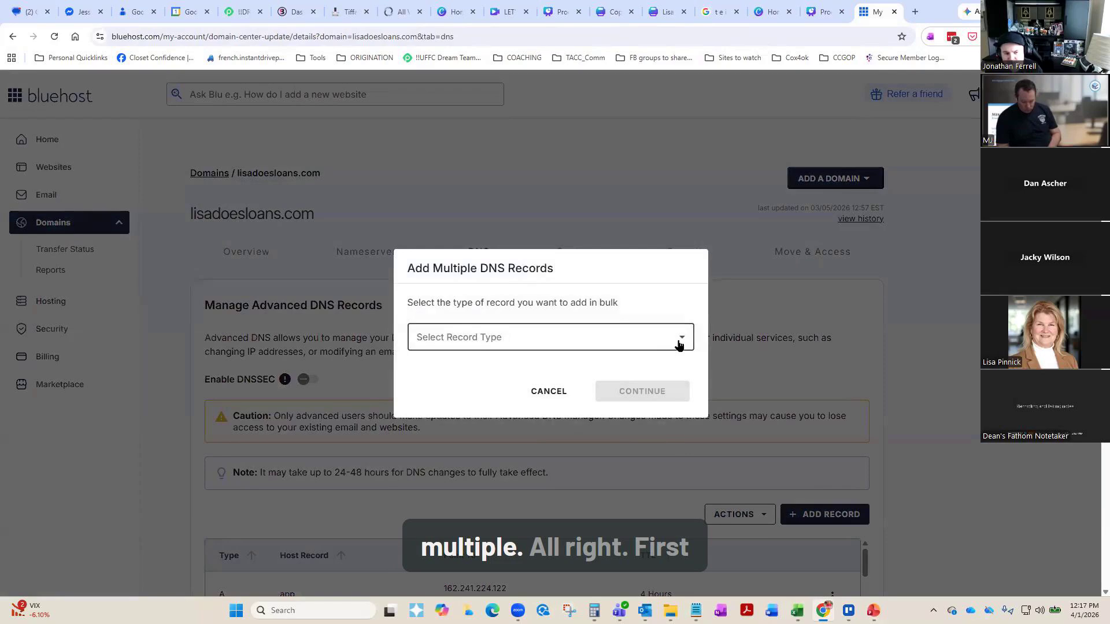
{"action": "left_click", "coordinate": [680, 341]}
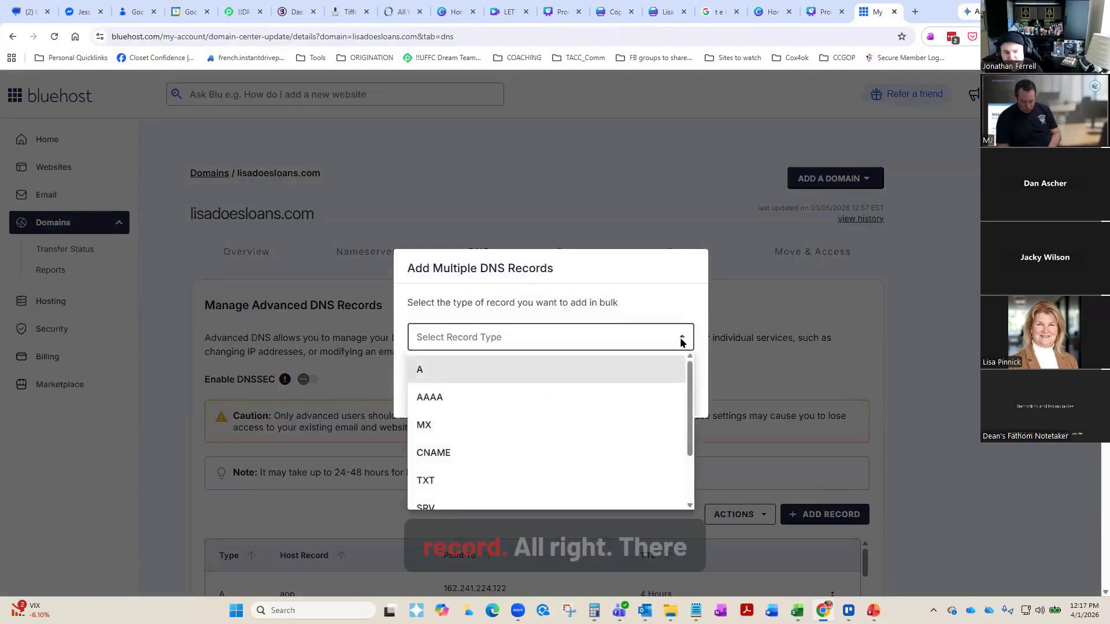
{"action": "left_click", "coordinate": [426, 481]}
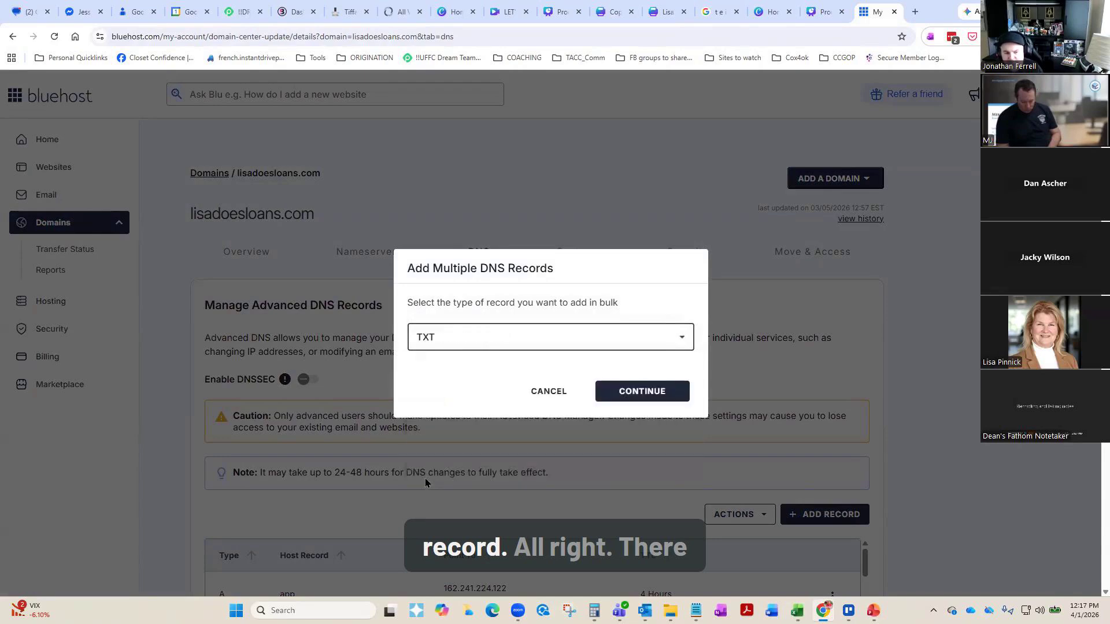
{"action": "left_click", "coordinate": [641, 393]}
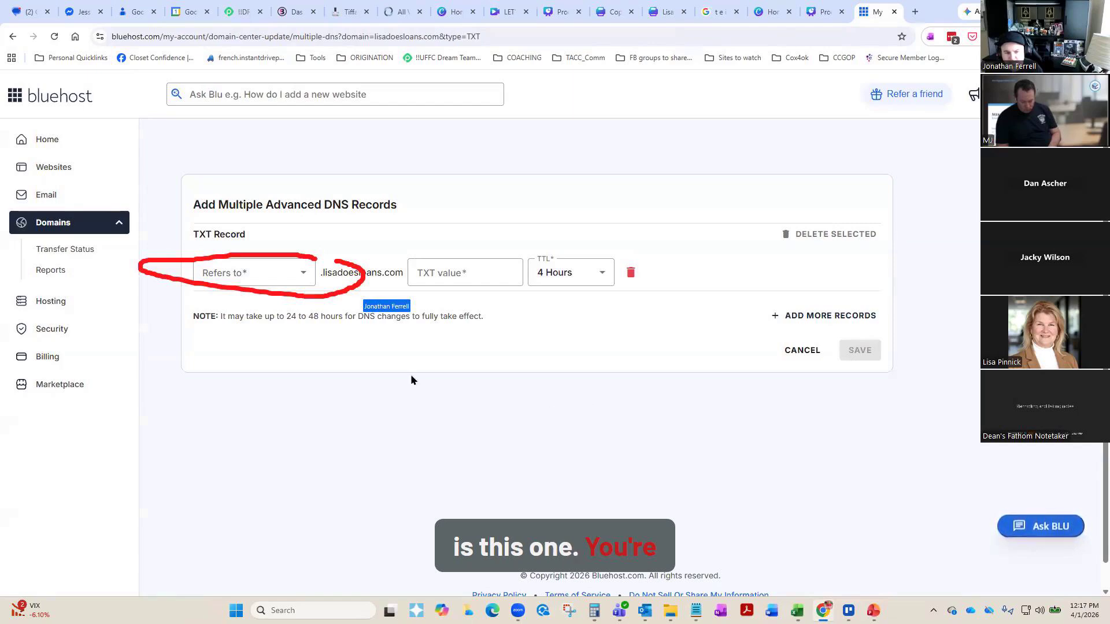
- Fill in the first TXT record with Other Host, host name "go" and the copied value v=spf1 include:spf.leadconnectorhq.com include:mailgun.org ~all
{"action": "left_click", "coordinate": [303, 277]}
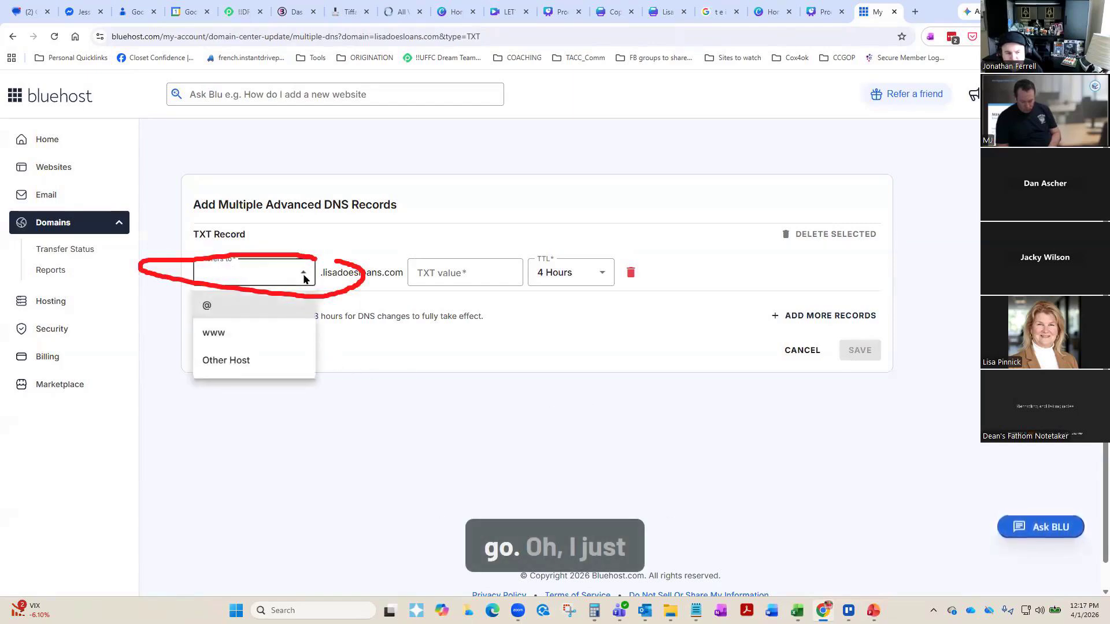
{"action": "left_click", "coordinate": [303, 279]}
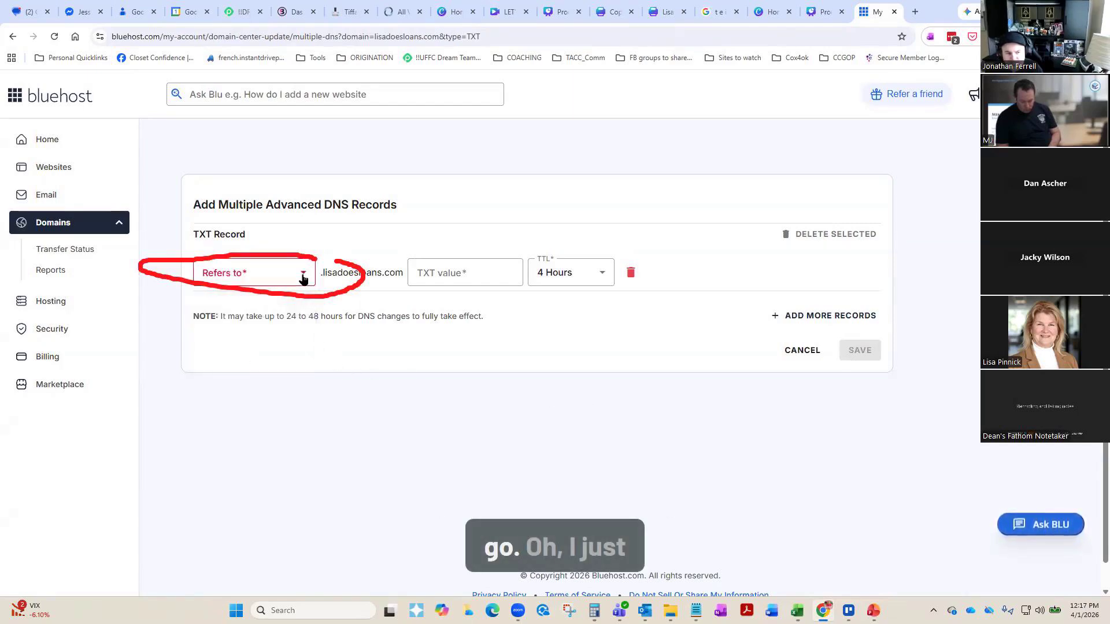
{"action": "left_click", "coordinate": [255, 274]}
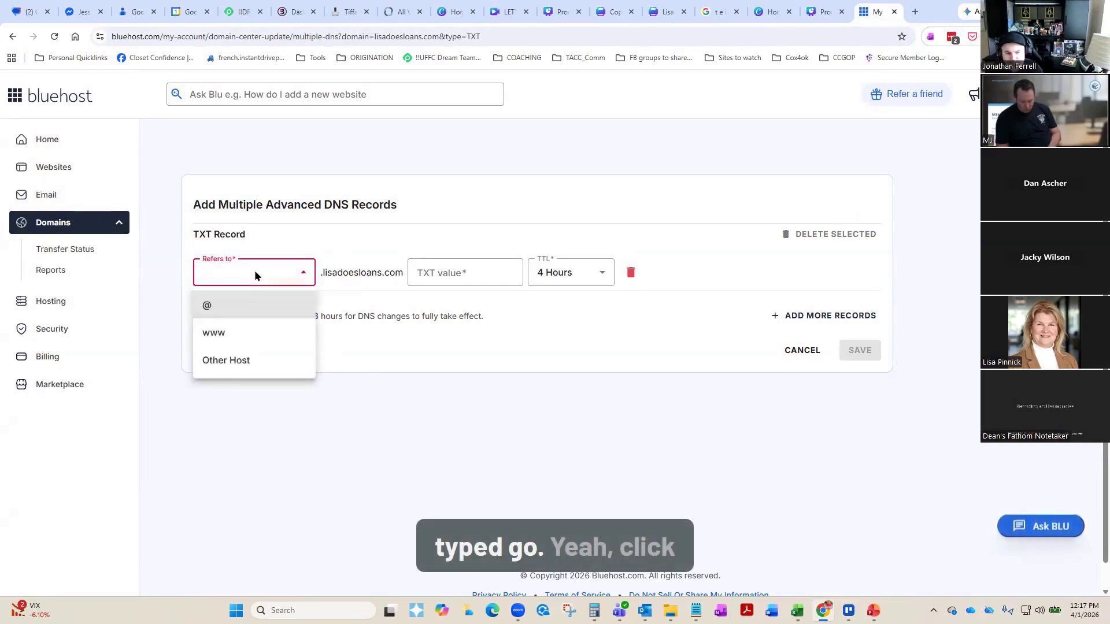
{"action": "left_click", "coordinate": [220, 361]}
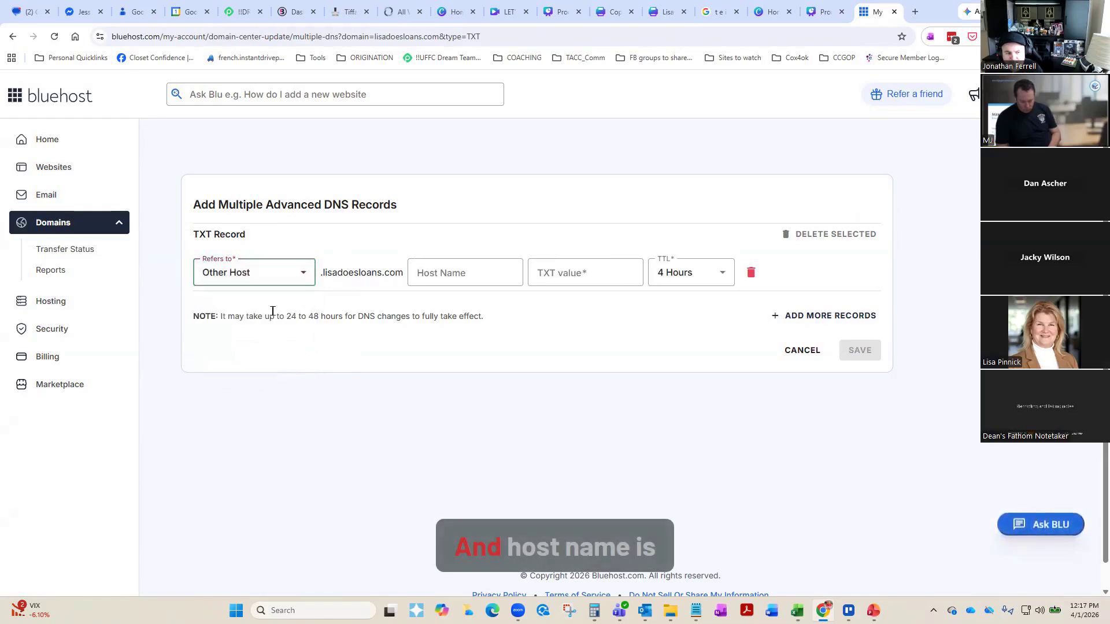
{"action": "left_click", "coordinate": [445, 272]}
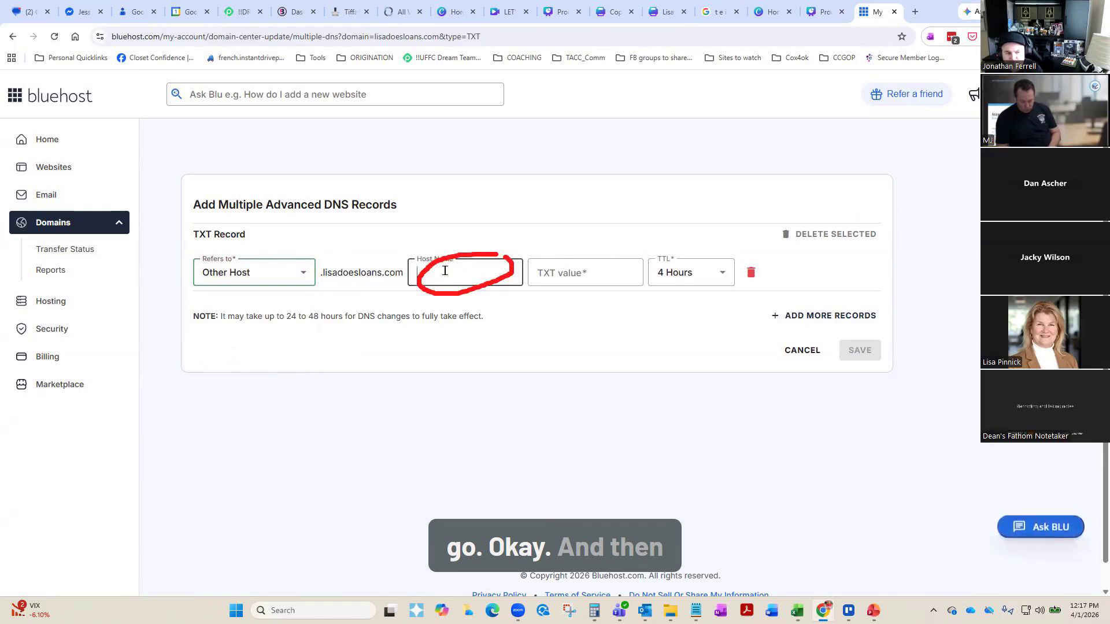
{"action": "type", "text": "@"}
{"action": "key", "text": "Tab"}
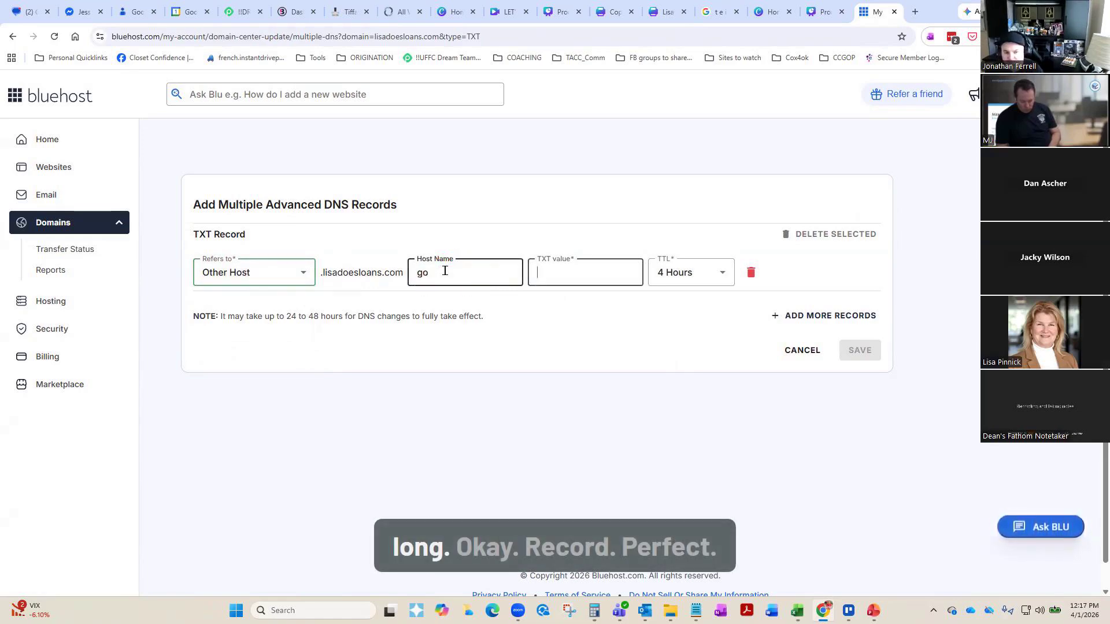
{"action": "key", "text": "ctrl+v"}
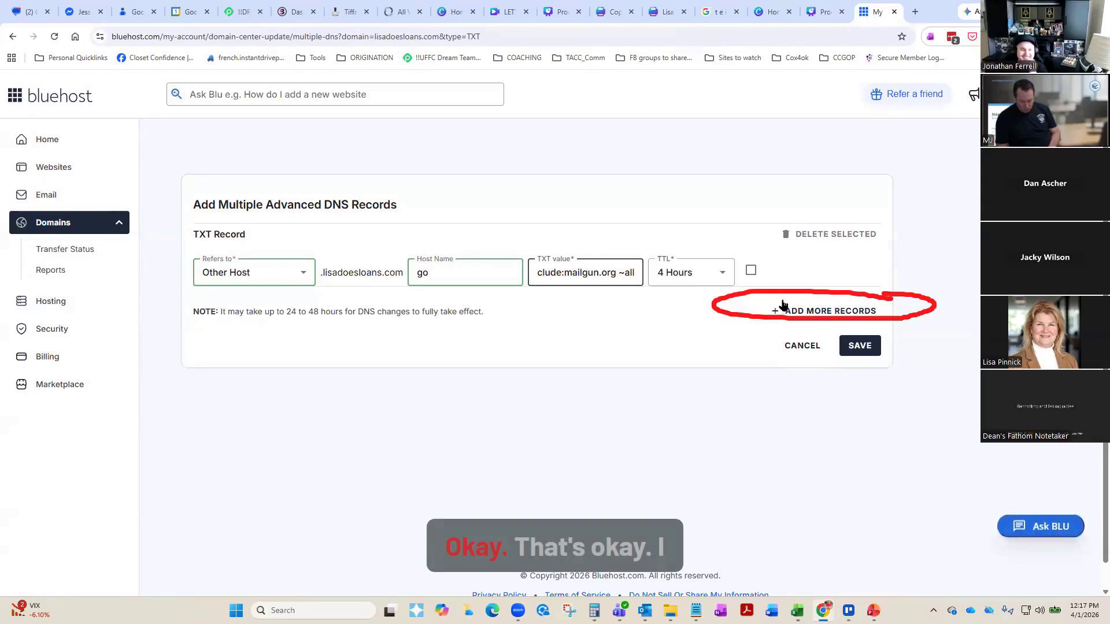
- Add a second TXT record row in Bluehost and set it to refer to Other Host
{"action": "left_click", "coordinate": [809, 315]}
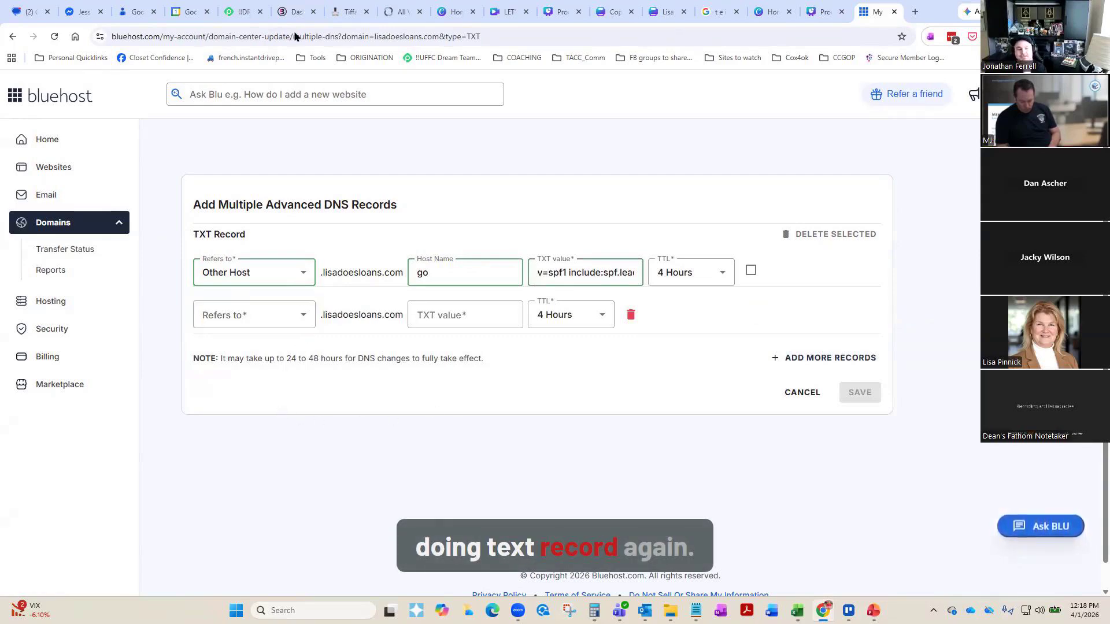
{"action": "left_click", "coordinate": [305, 318]}
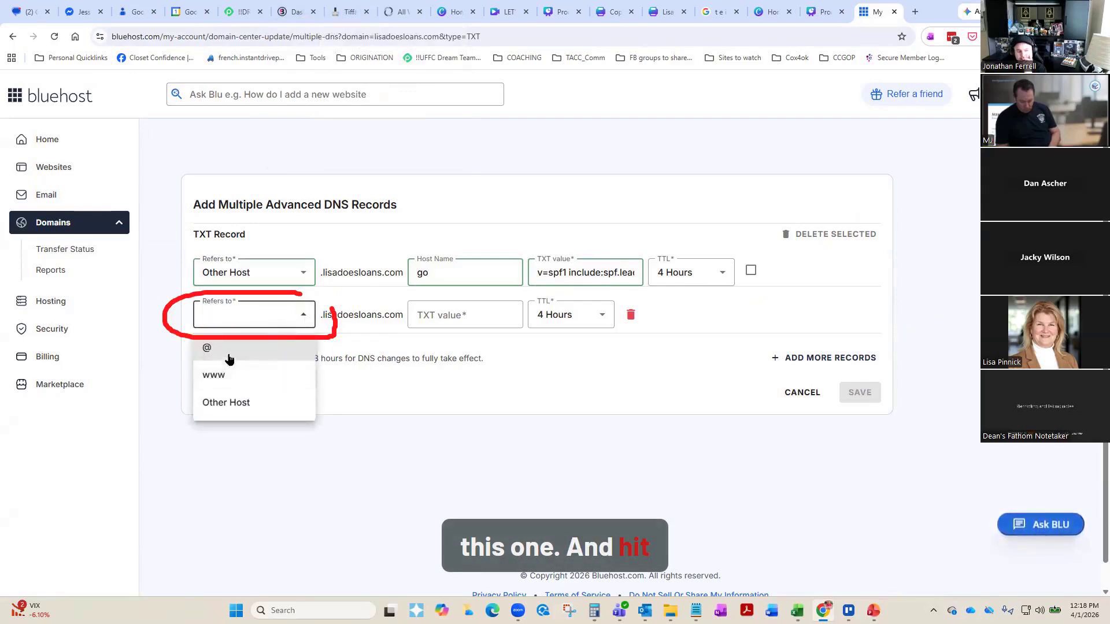
{"action": "left_click", "coordinate": [226, 405]}
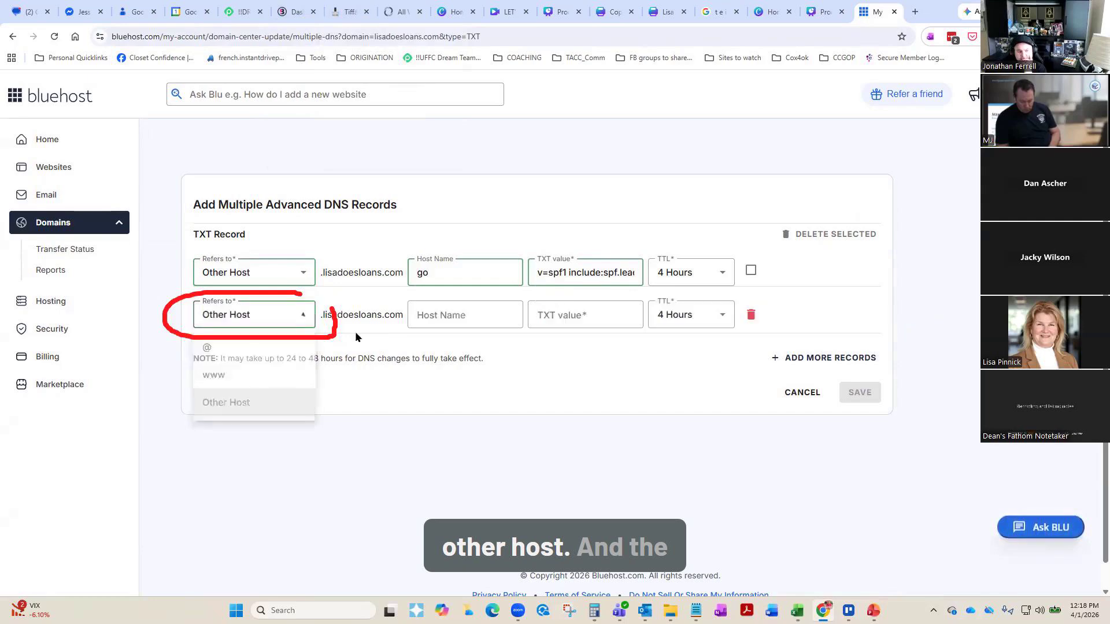
{"action": "left_click", "coordinate": [416, 307]}
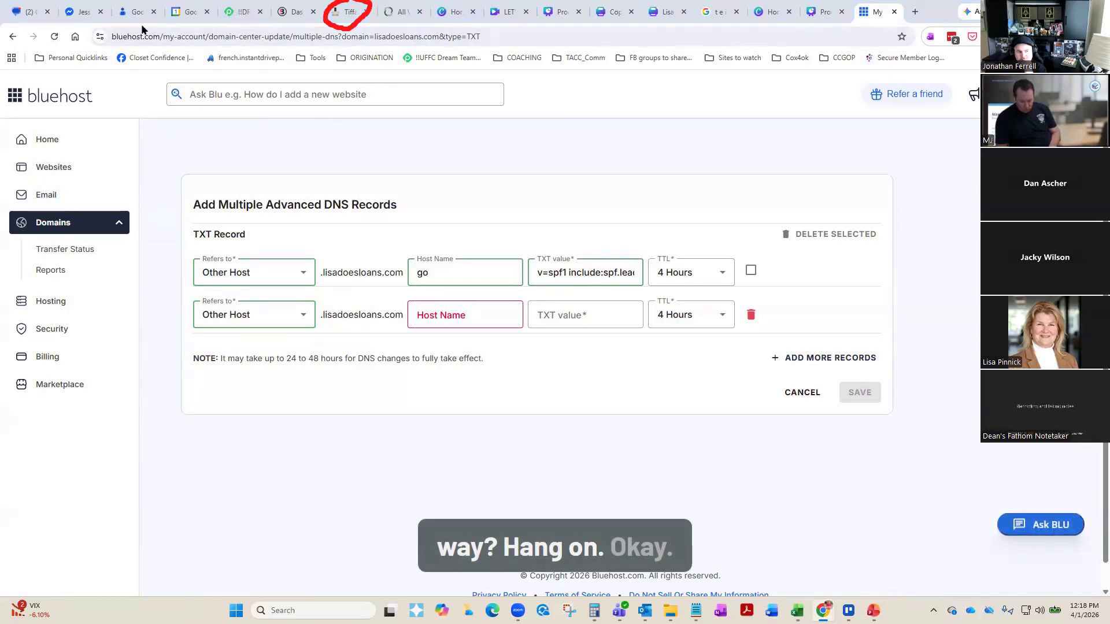
- Copy the hostname mailo._domainkey.go from the CRM's verification records into the second TXT record's host name in Bluehost
{"action": "left_click", "coordinate": [347, 12]}
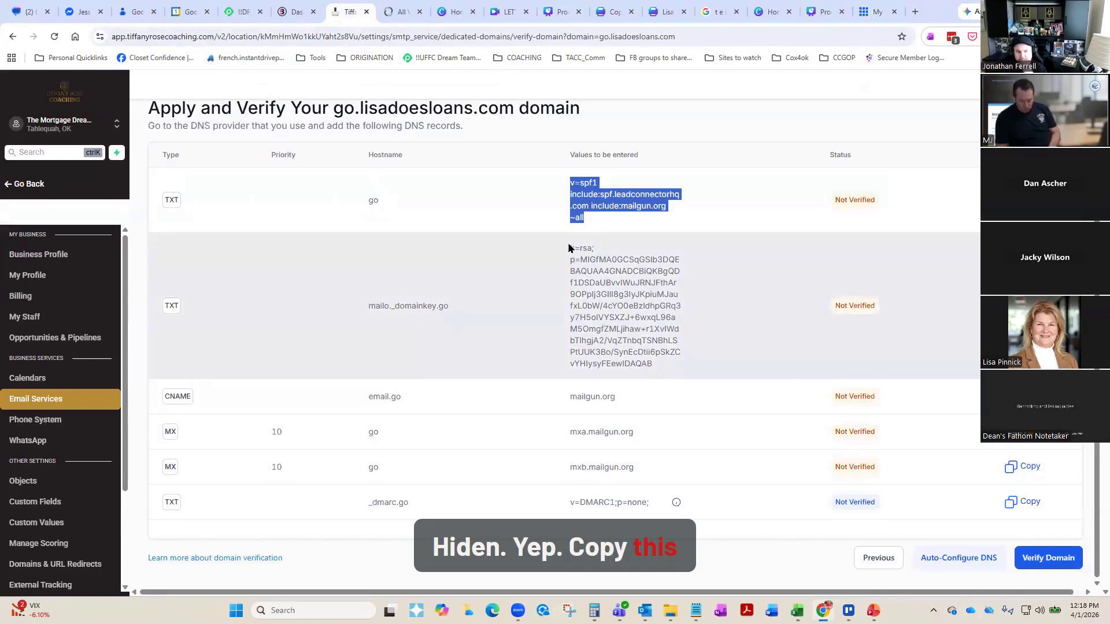
{"action": "left_click_drag", "start_coordinate": [370, 305], "coordinate": [449, 313]}
{"action": "key", "text": "ctrl+c"}
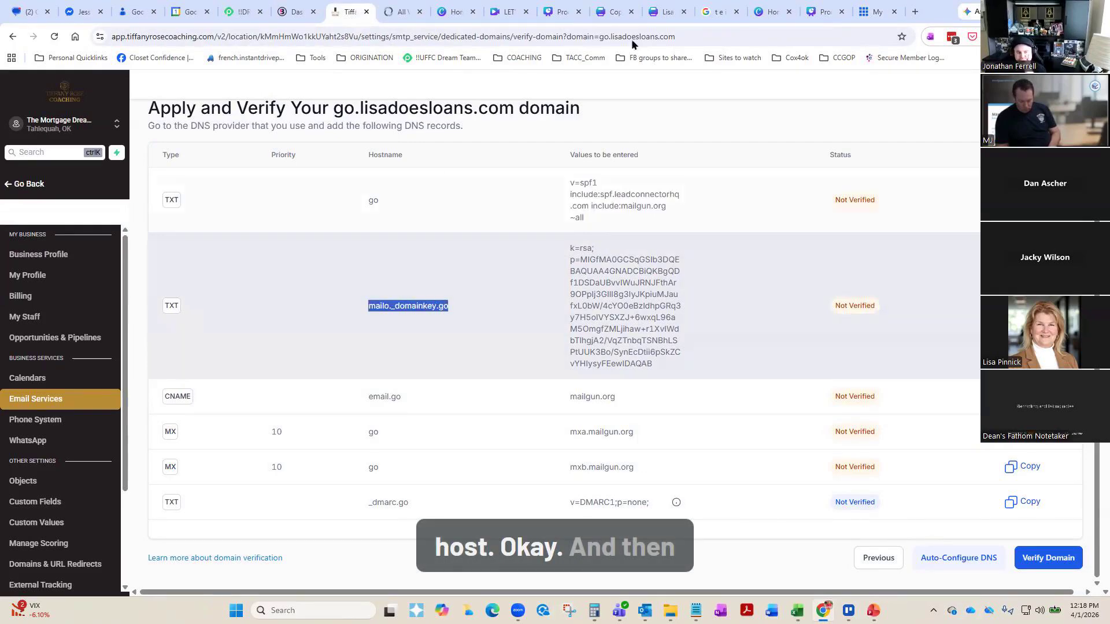
{"action": "left_click", "coordinate": [877, 12]}
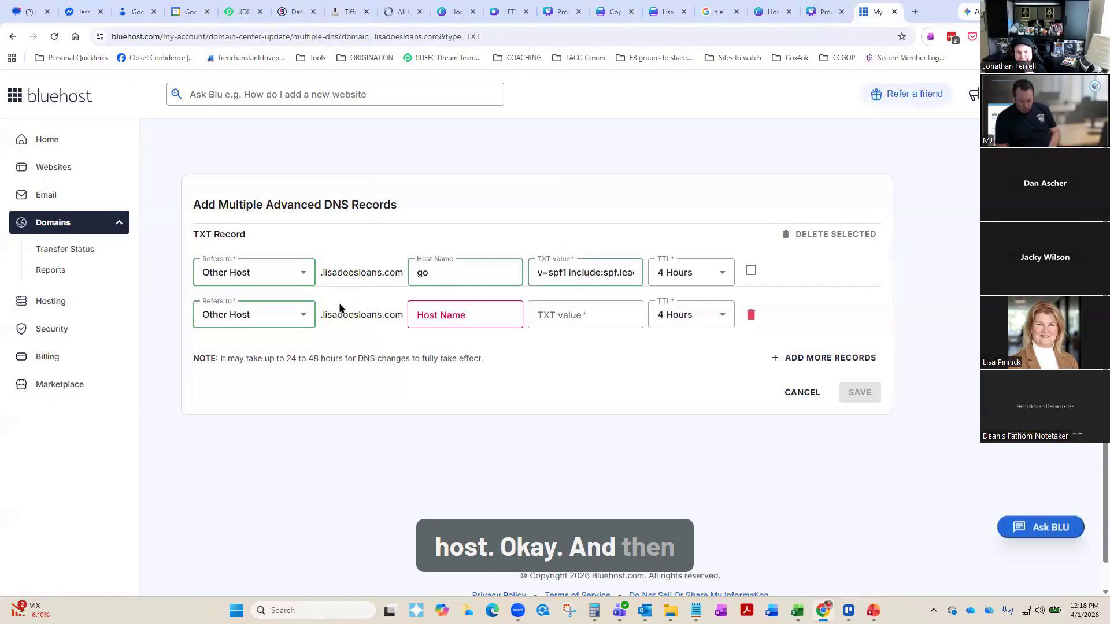
{"action": "left_click", "coordinate": [419, 317]}
{"action": "key", "text": "ctrl+v"}
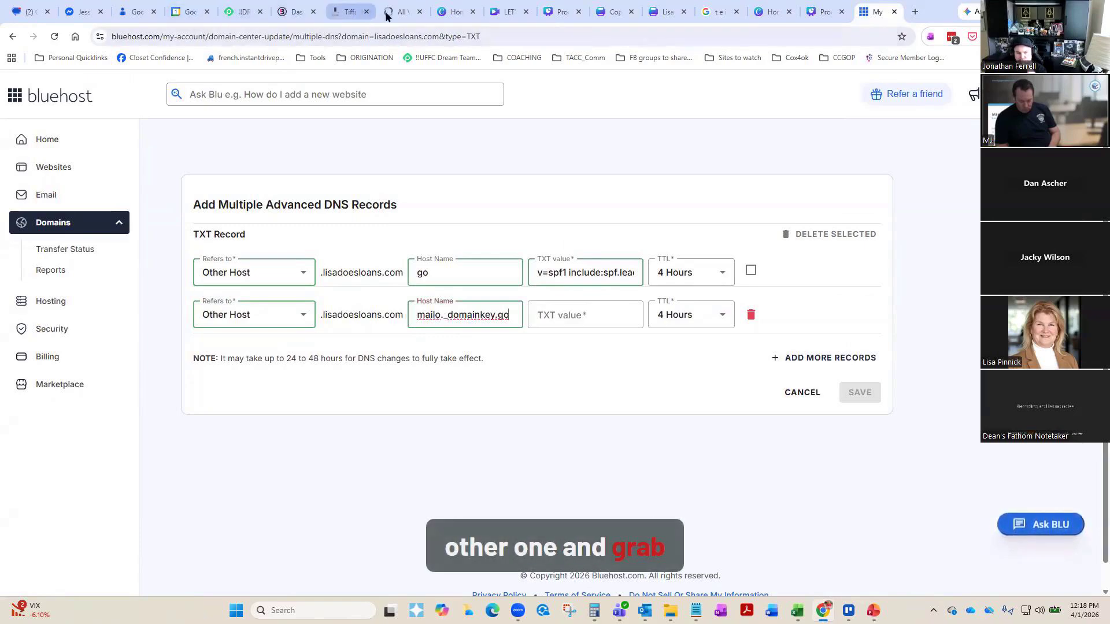
- Copy the long k=rsa value of mailo._domainkey.go from the CRM into the second record's TXT value in Bluehost
{"action": "left_click", "coordinate": [350, 10]}
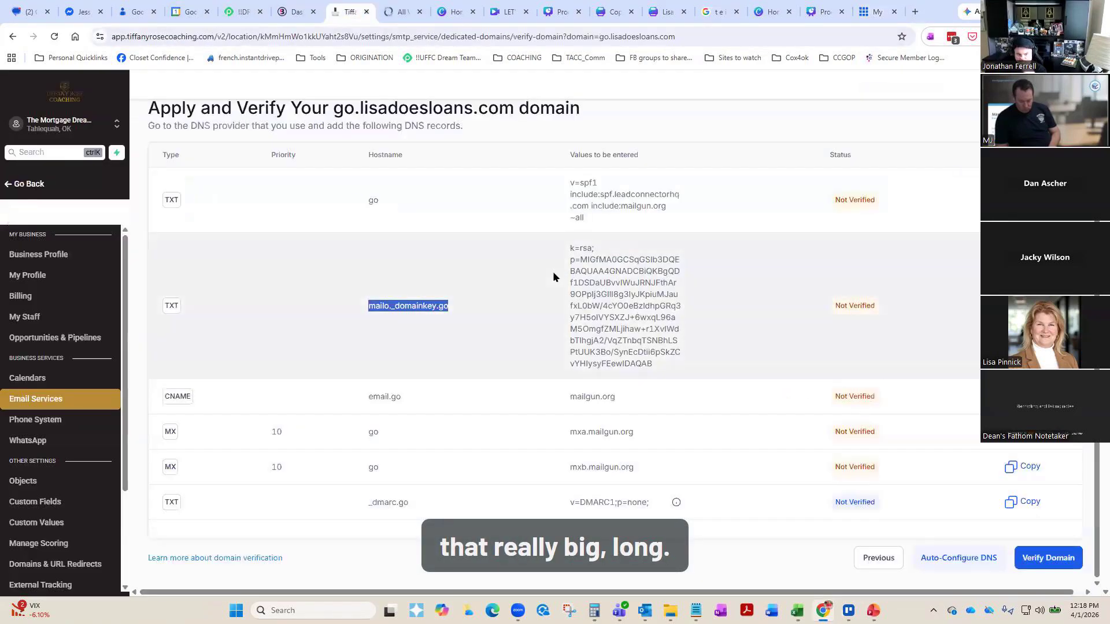
{"action": "left_click", "coordinate": [578, 249]}
{"action": "left_click_drag", "start_coordinate": [601, 269], "coordinate": [668, 365]}
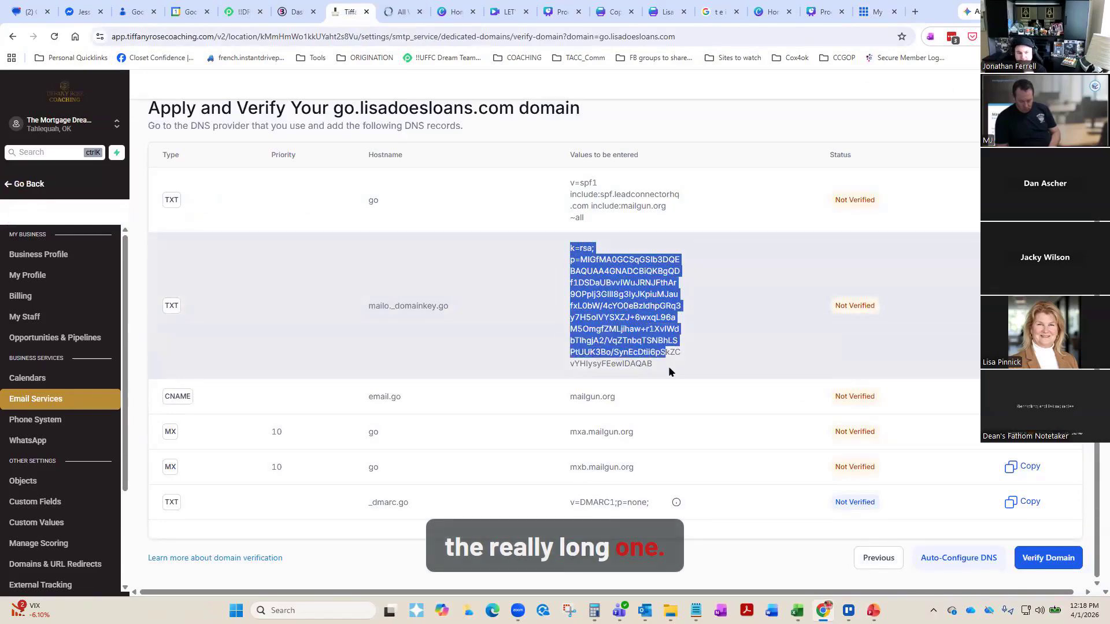
{"action": "left_click", "coordinate": [874, 14]}
{"action": "left_click", "coordinate": [557, 316]}
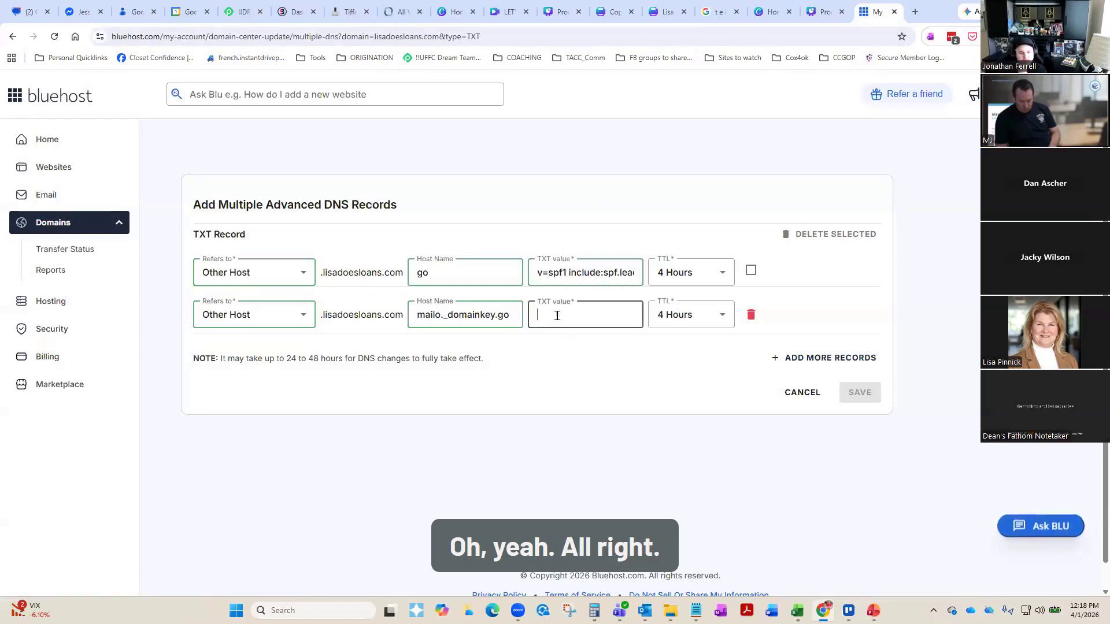
{"action": "key", "text": "ctrl+v"}
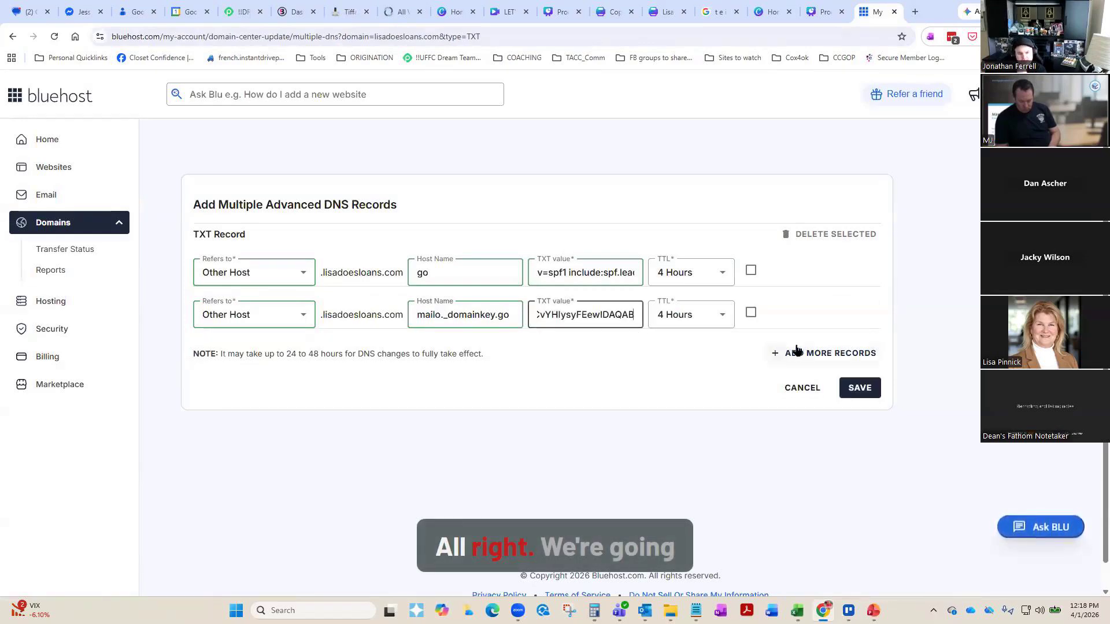
- Add a third TXT record referring to Other Host, with the host name _dmarc.go copied from the CRM
{"action": "left_click", "coordinate": [778, 354]}
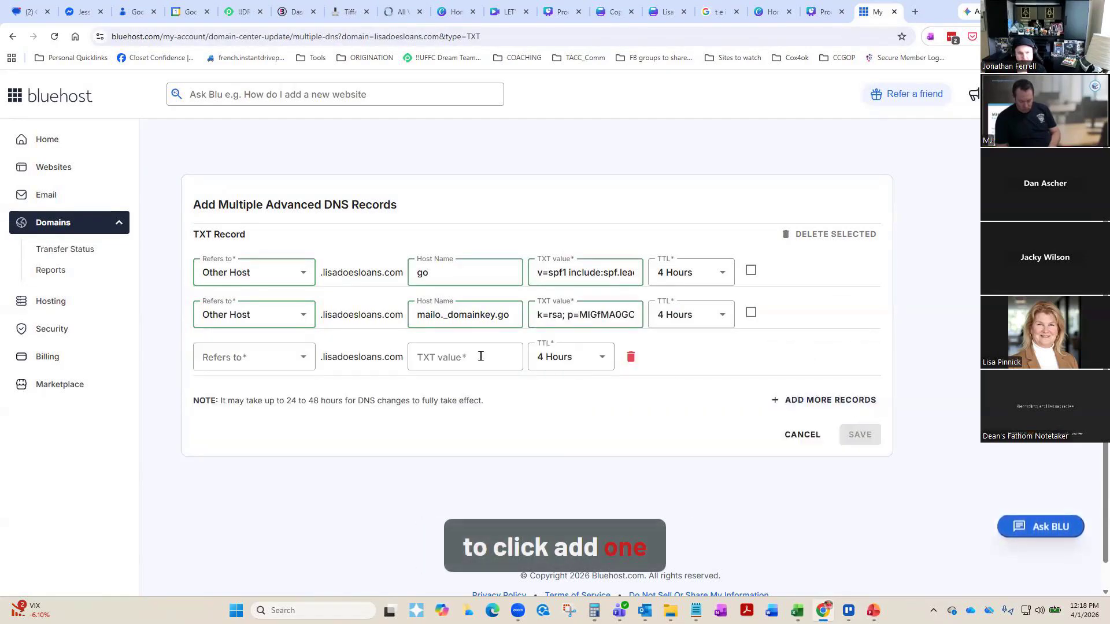
{"action": "left_click", "coordinate": [302, 361]}
{"action": "left_click", "coordinate": [226, 445]}
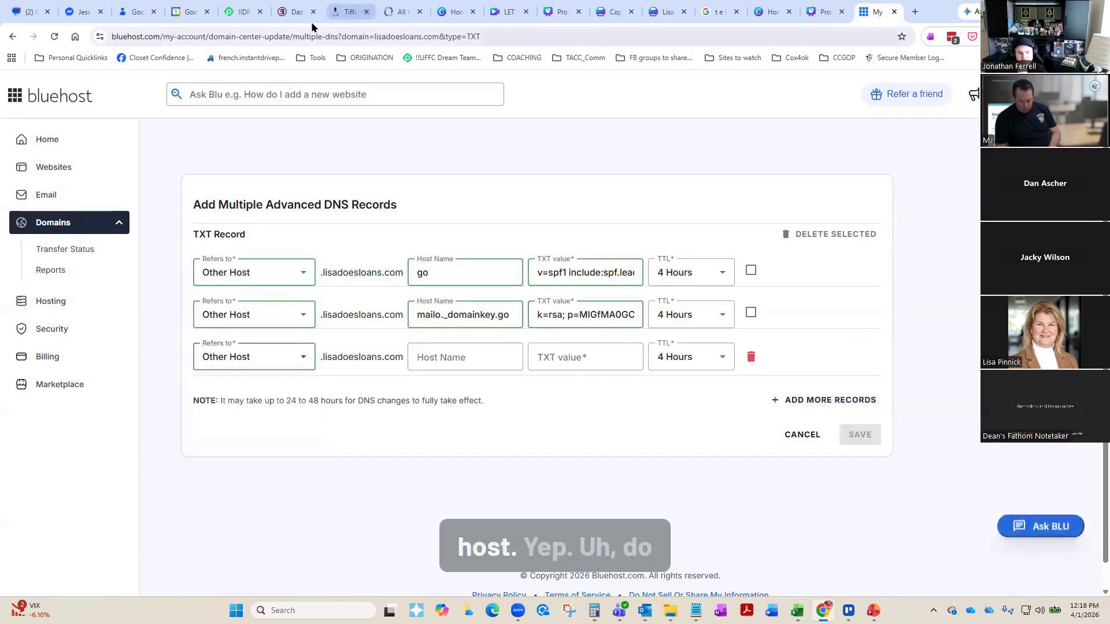
{"action": "left_click", "coordinate": [348, 13]}
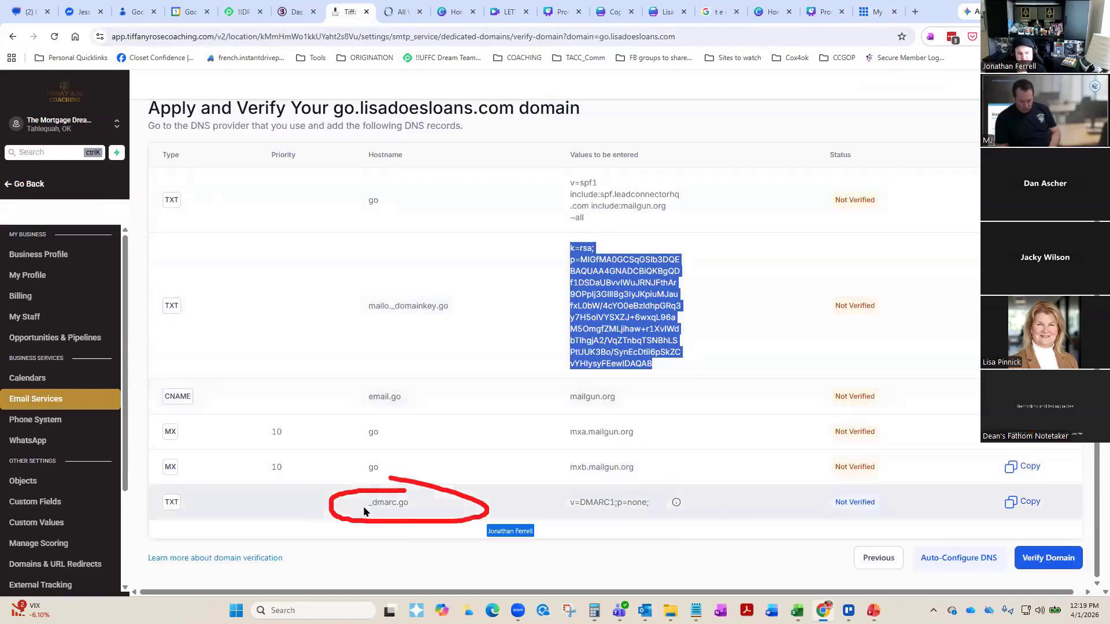
{"action": "left_click_drag", "start_coordinate": [369, 503], "coordinate": [407, 501]}
{"action": "key", "text": "ctrl+c"}
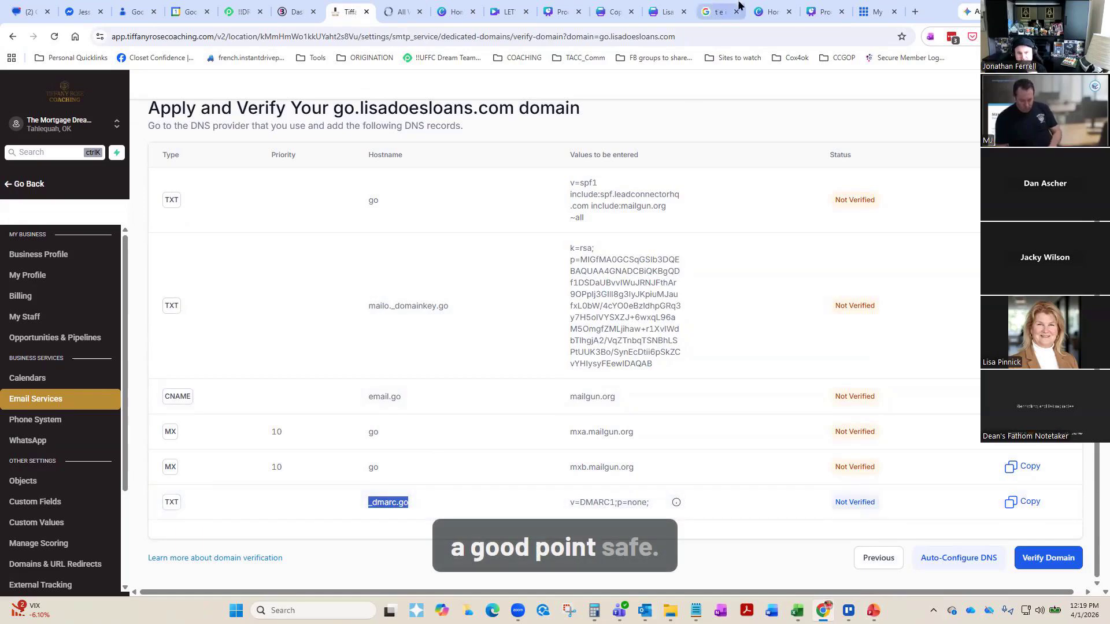
{"action": "left_click", "coordinate": [877, 12]}
{"action": "left_click", "coordinate": [419, 356]}
{"action": "key", "text": "ctrl+v"}
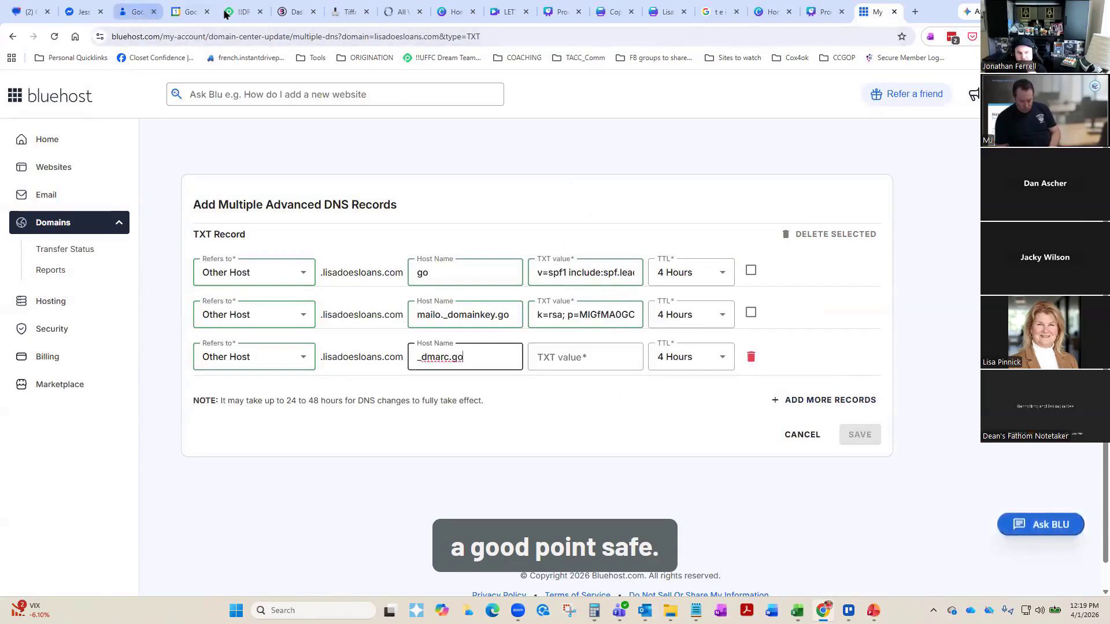
- Copy v=DMARC1;p=none; from the CRM into the third record's TXT value in Bluehost and save the TXT records
{"action": "left_click", "coordinate": [349, 12]}
{"action": "left_click_drag", "start_coordinate": [565, 498], "coordinate": [650, 513]}
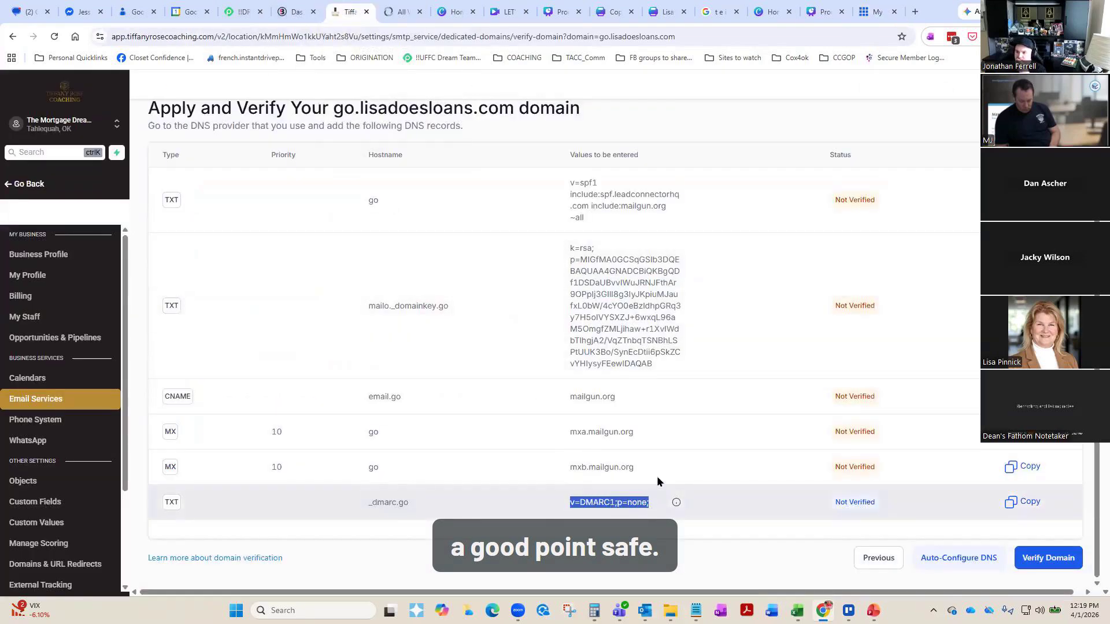
{"action": "left_click", "coordinate": [869, 10]}
{"action": "left_click", "coordinate": [558, 350]}
{"action": "type", "text": "v=DMARC1;p=none;"}
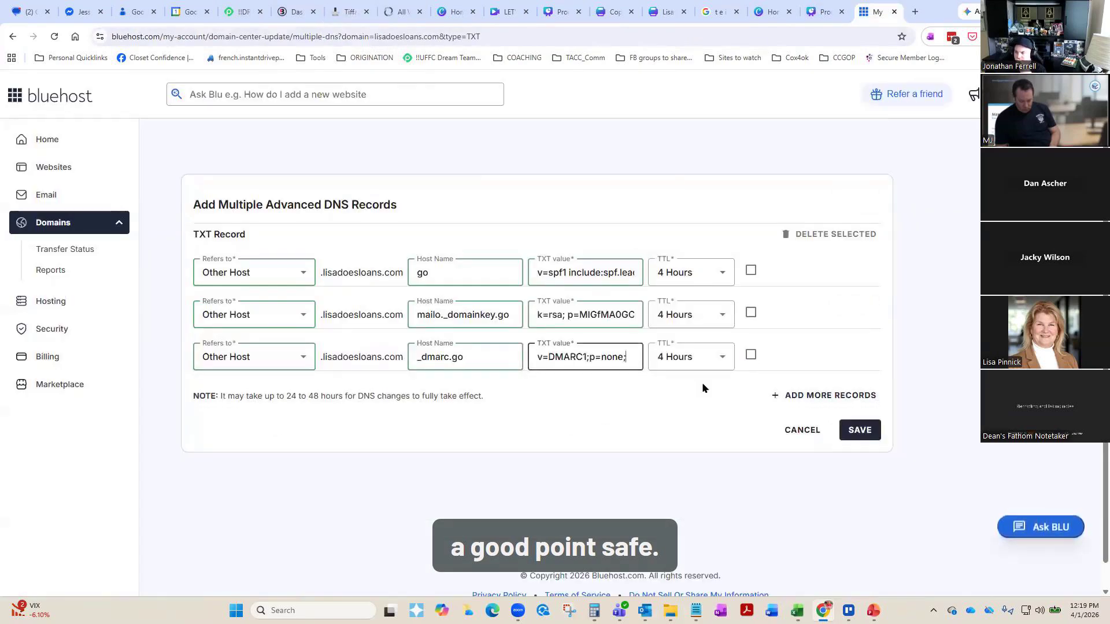
{"action": "left_click", "coordinate": [861, 431]}
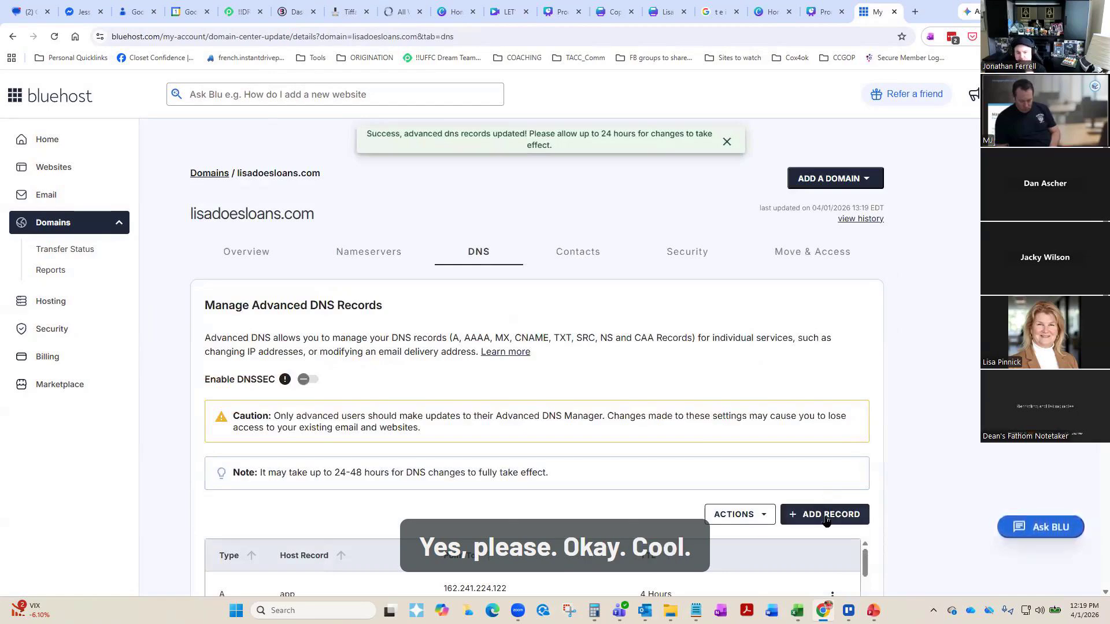
- Start adding multiple DNS records of type MX to lisadoesloans.com
{"action": "left_click", "coordinate": [827, 516]}
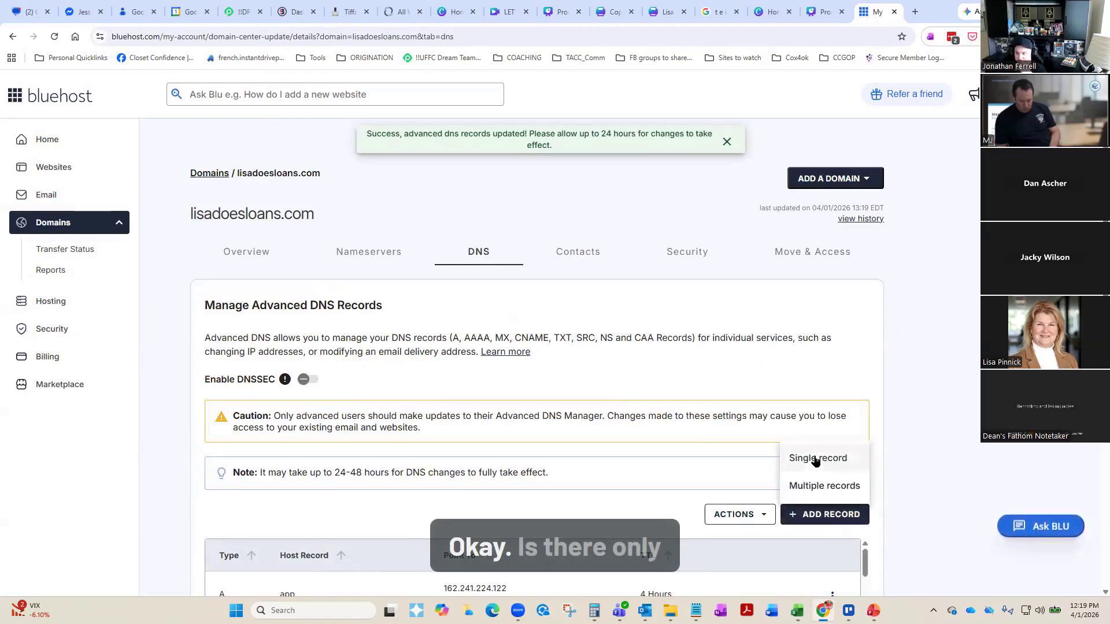
{"action": "left_click", "coordinate": [821, 488]}
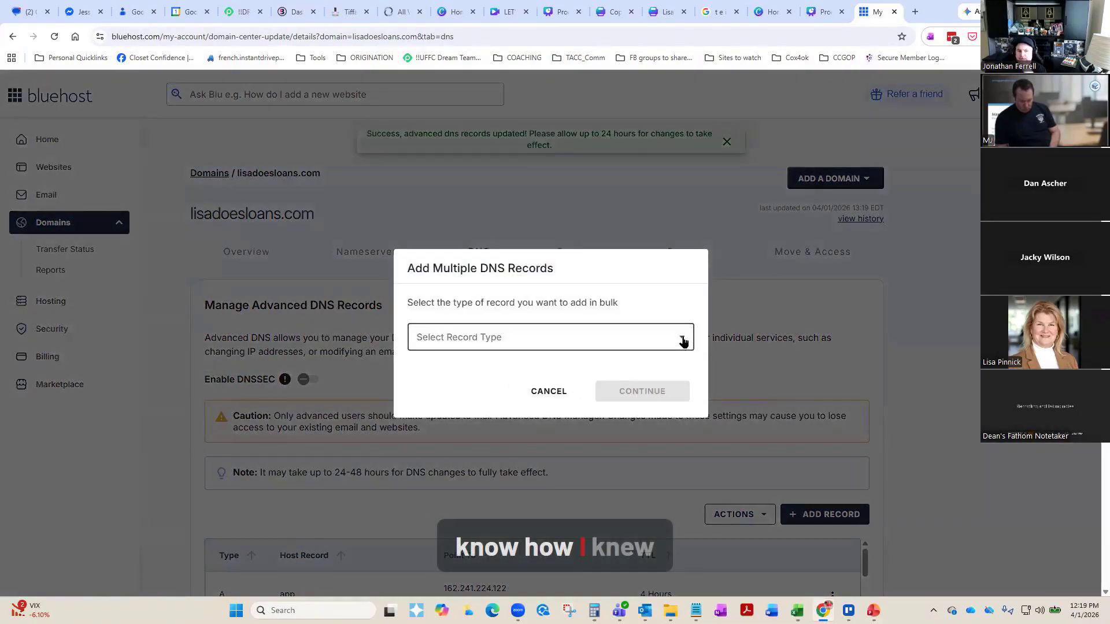
{"action": "left_click", "coordinate": [682, 339]}
{"action": "left_click", "coordinate": [431, 432]}
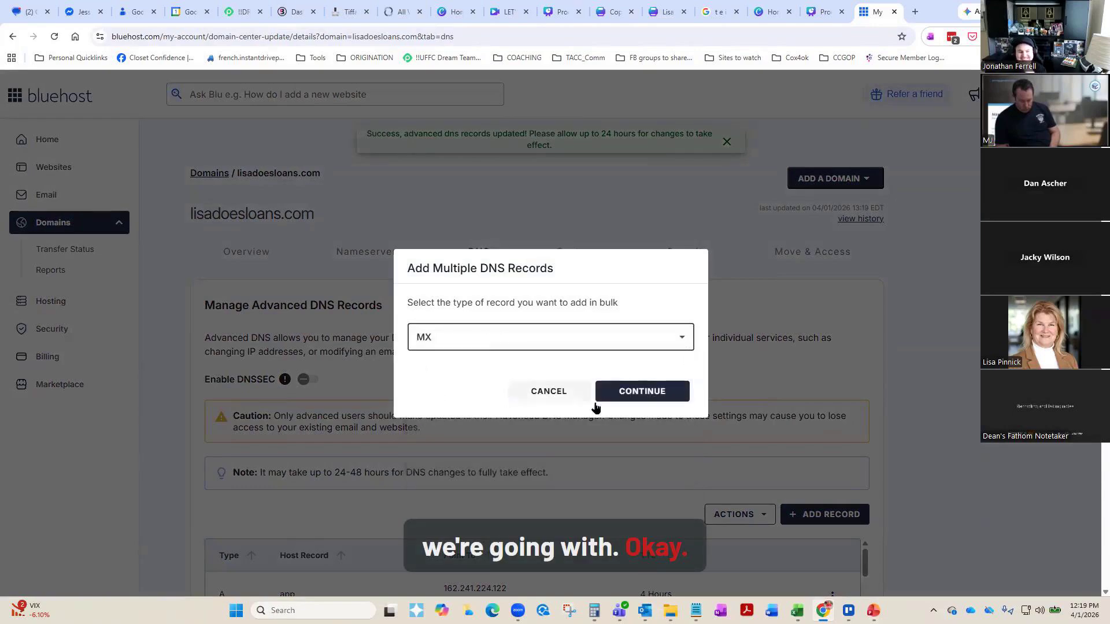
{"action": "left_click", "coordinate": [612, 391]}
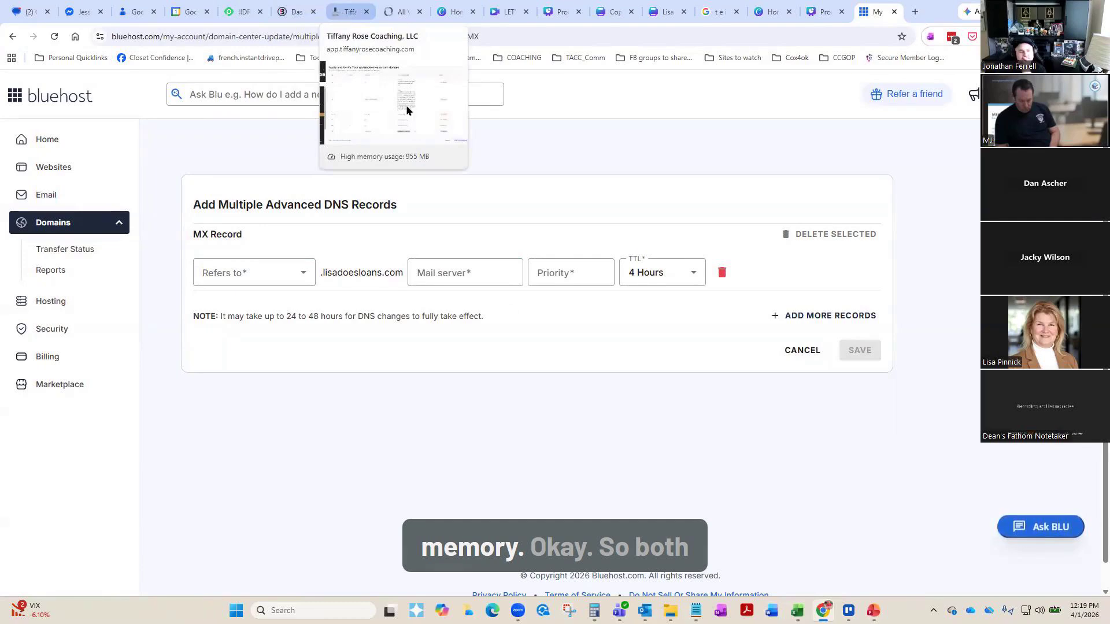
- Copy mxa.mailgun.org from the CRM's first MX record and set the new MX record in Bluehost to Other Host
{"action": "left_click", "coordinate": [349, 13]}
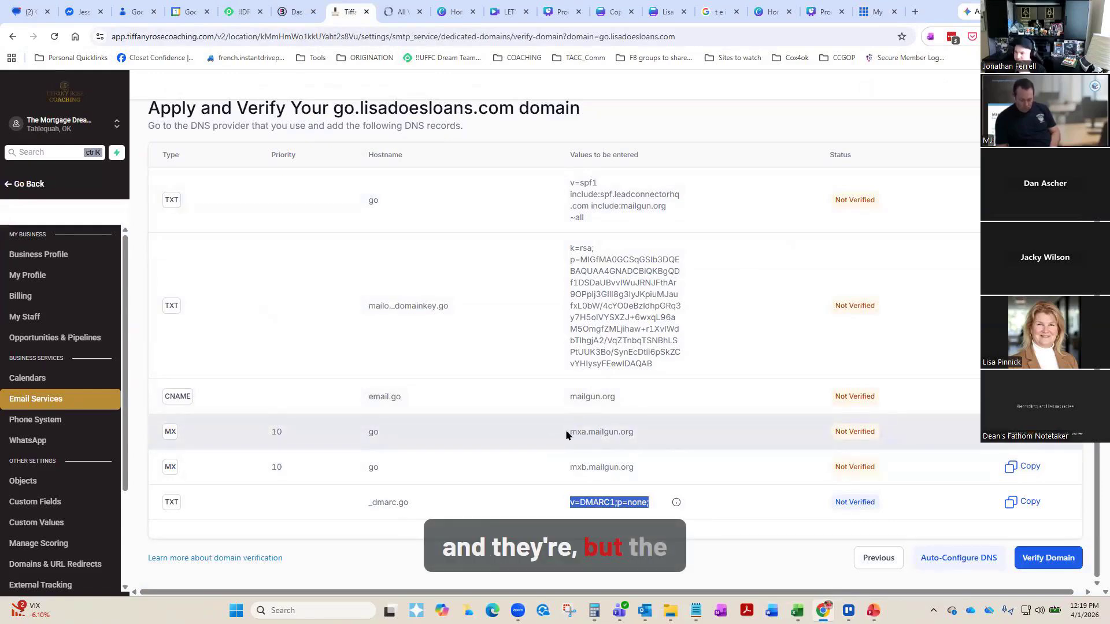
{"action": "left_click_drag", "start_coordinate": [571, 431], "coordinate": [633, 444]}
{"action": "key", "text": "ctrl+c"}
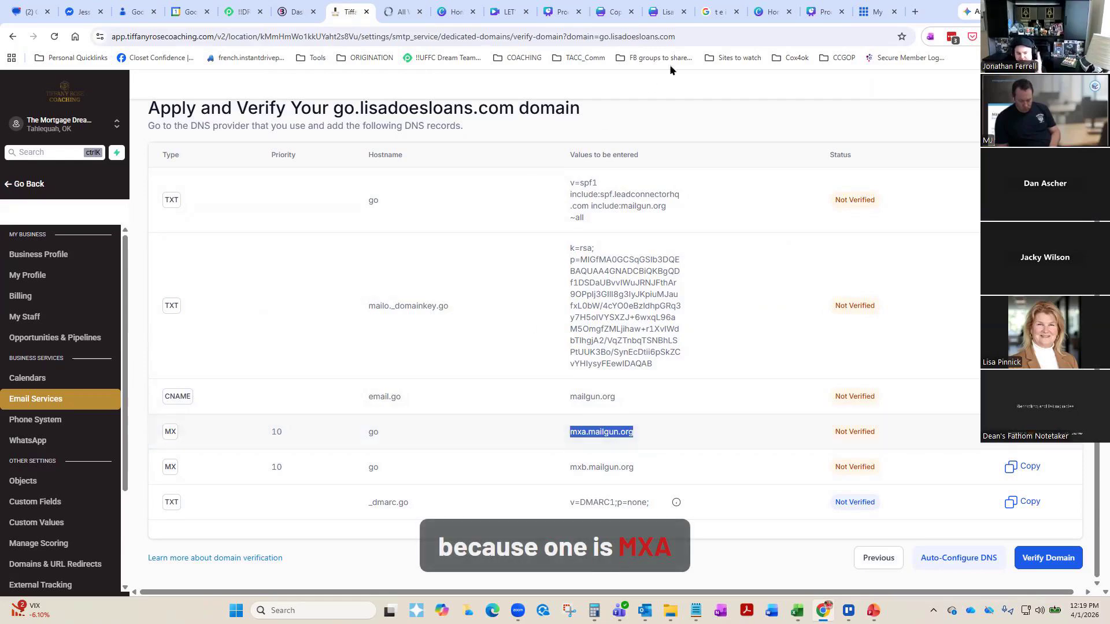
{"action": "left_click", "coordinate": [885, 12]}
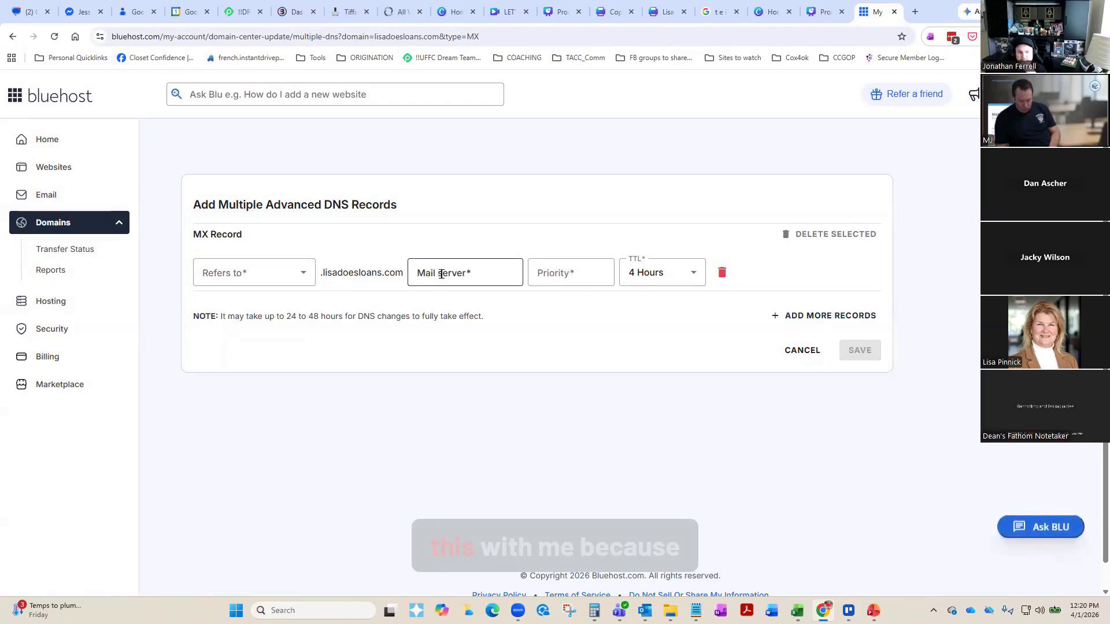
{"action": "left_click", "coordinate": [300, 278]}
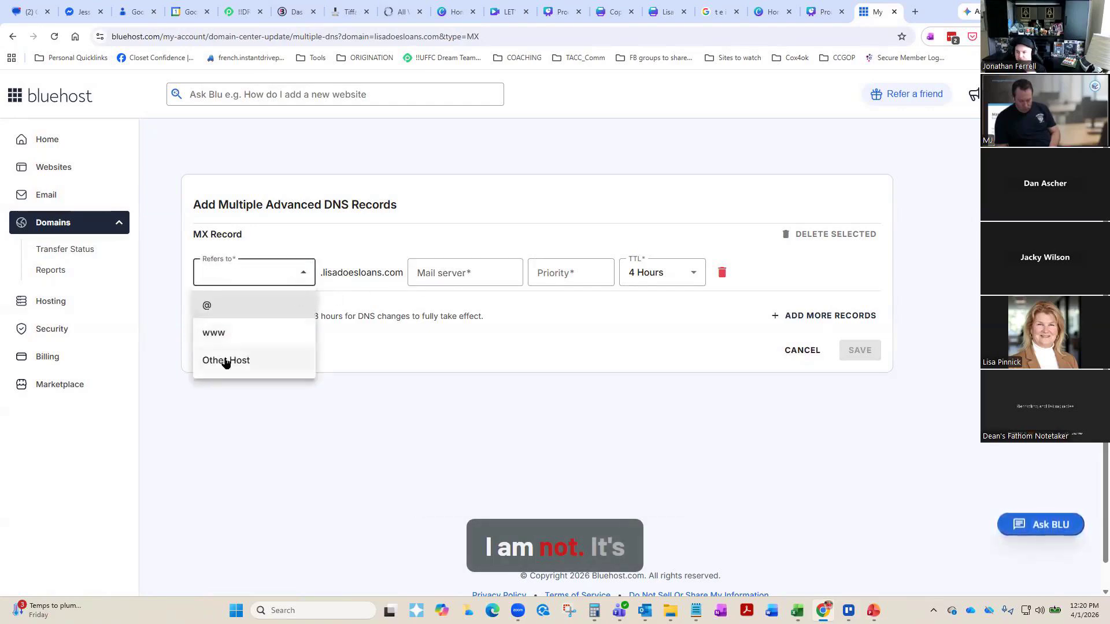
{"action": "left_click", "coordinate": [223, 362]}
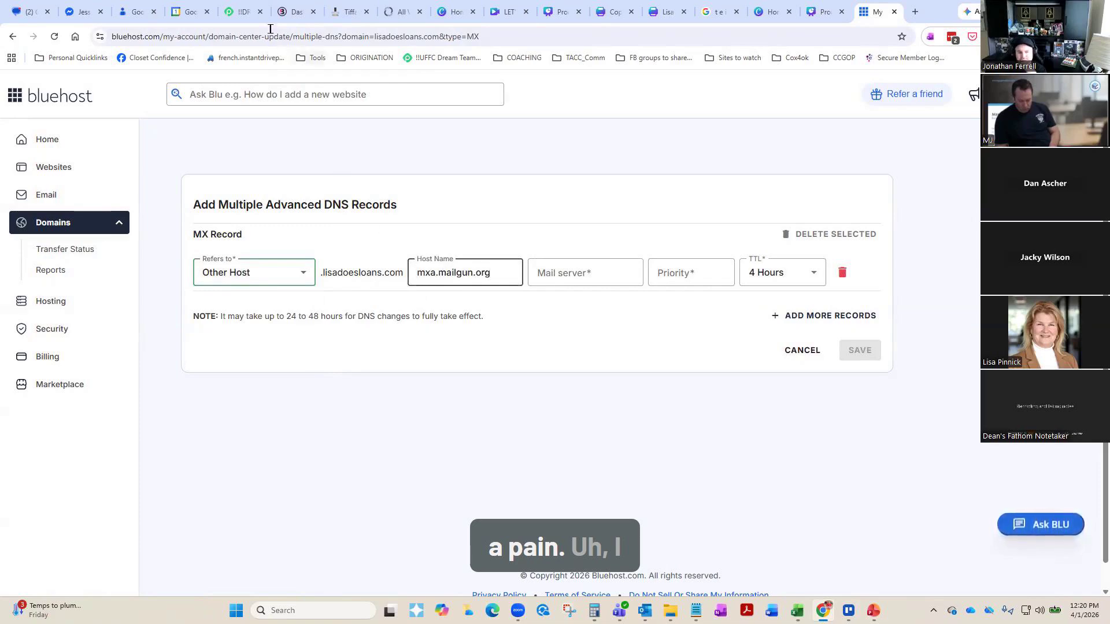
- Check the MX entries in the CRM, and fill in the Bluehost record with host name go, mail server mxa.mailgun.org and priority 10
{"action": "left_click", "coordinate": [350, 12]}
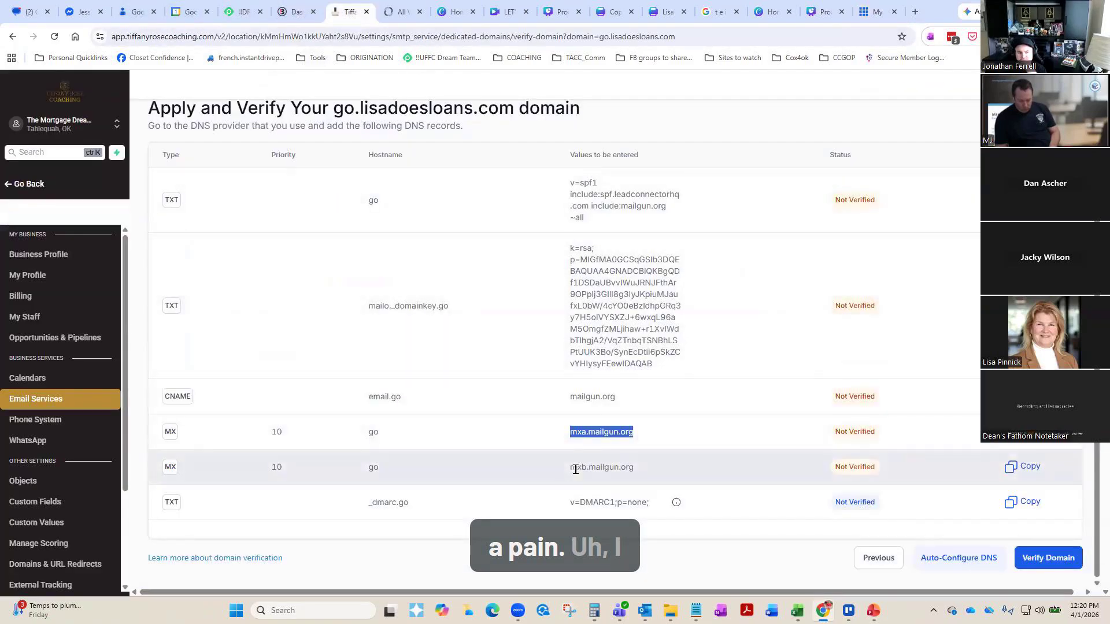
{"action": "left_click", "coordinate": [870, 12]}
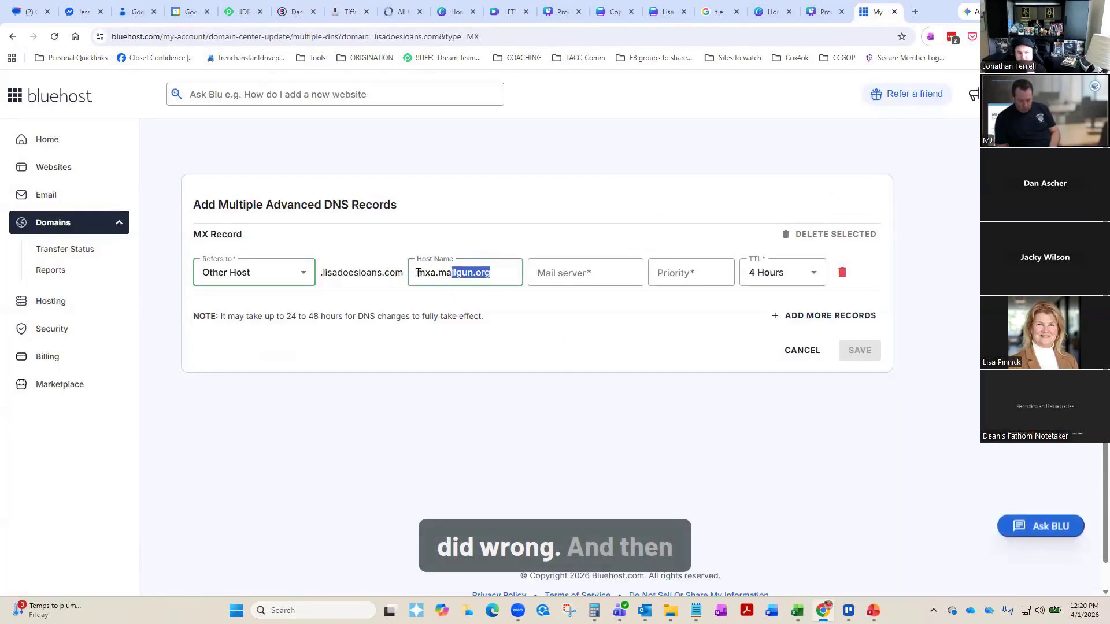
{"action": "type", "text": "go"}
{"action": "key", "text": "Tab"}
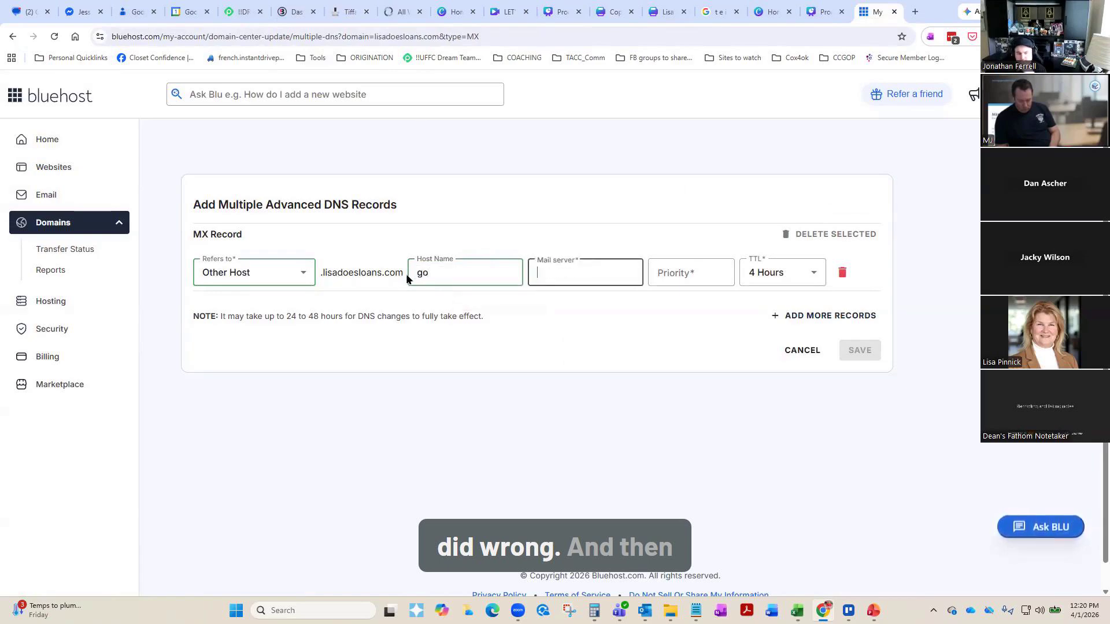
{"action": "key", "text": "ctrl+v"}
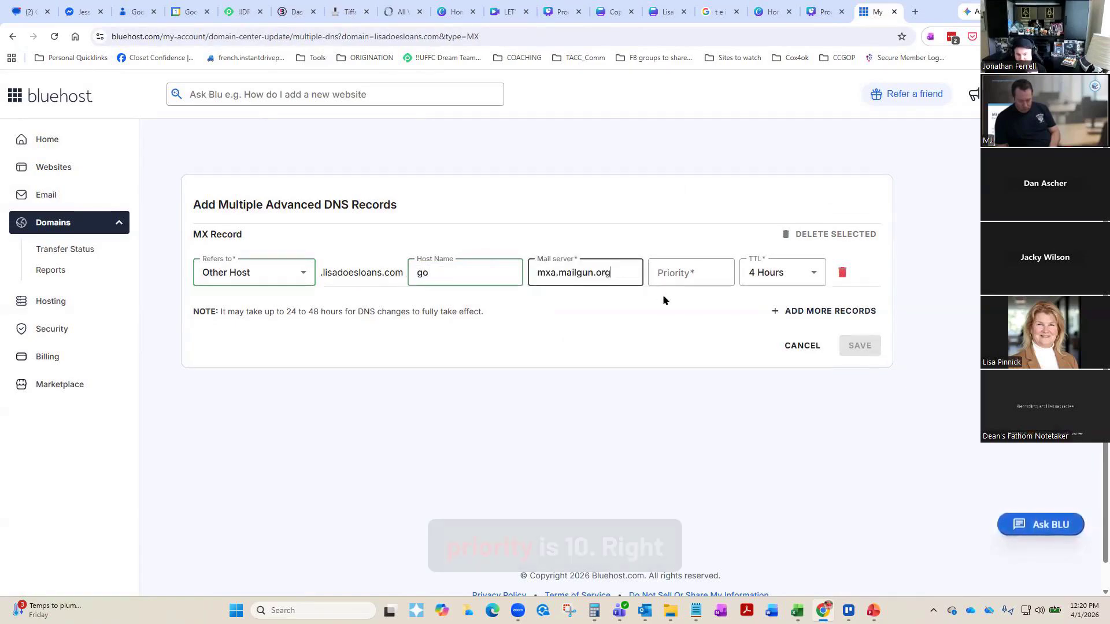
{"action": "left_click", "coordinate": [682, 273]}
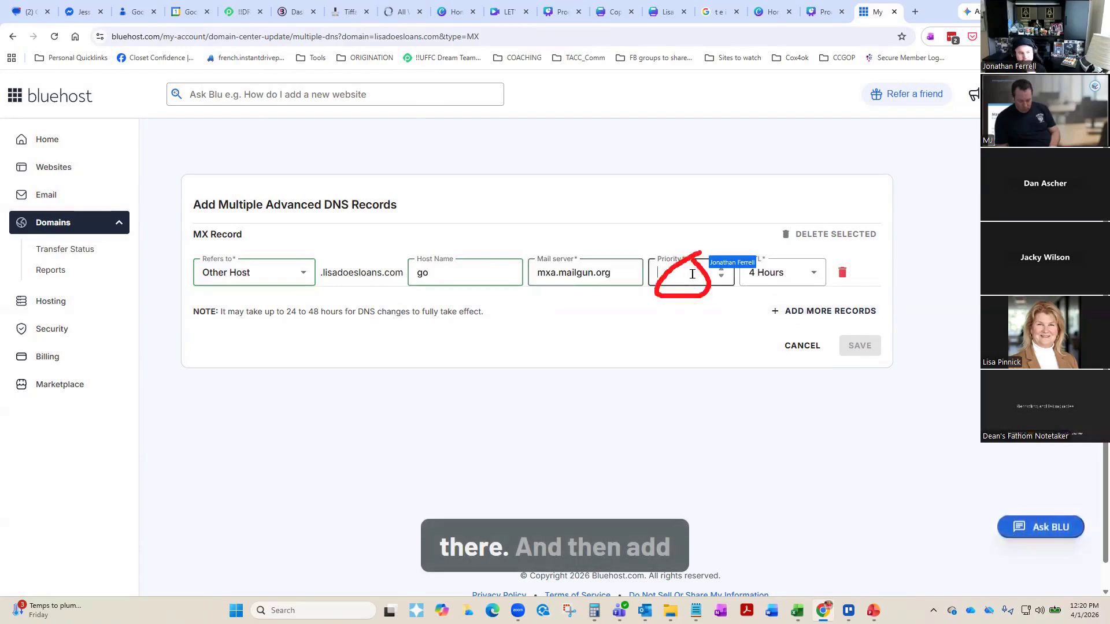
{"action": "type", "text": "10"}
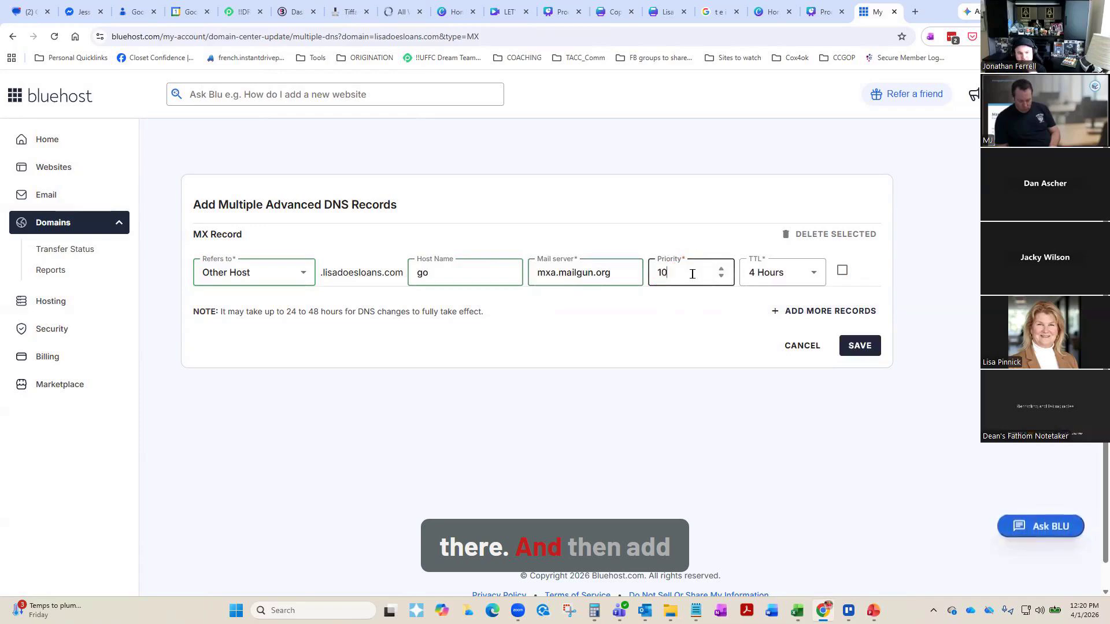
- Add a second MX record referring to Other Host and enter the copied mxa.mailgun.org as its mail server
{"action": "left_click", "coordinate": [815, 314]}
{"action": "left_click", "coordinate": [417, 314]}
{"action": "type", "text": "go"}
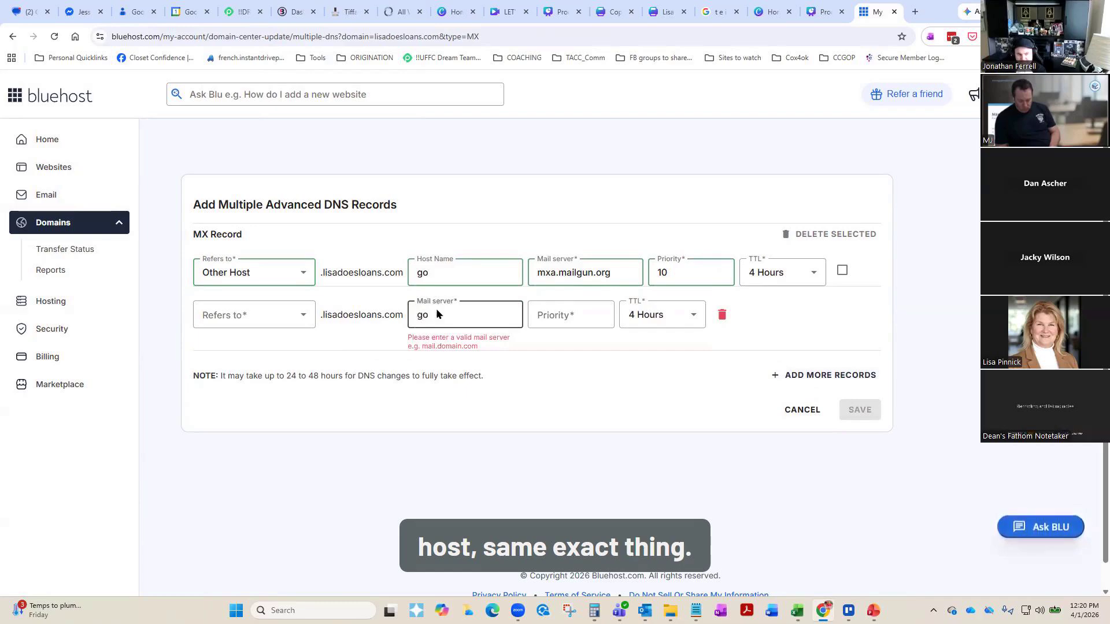
{"action": "left_click", "coordinate": [292, 319]}
{"action": "left_click", "coordinate": [250, 403]}
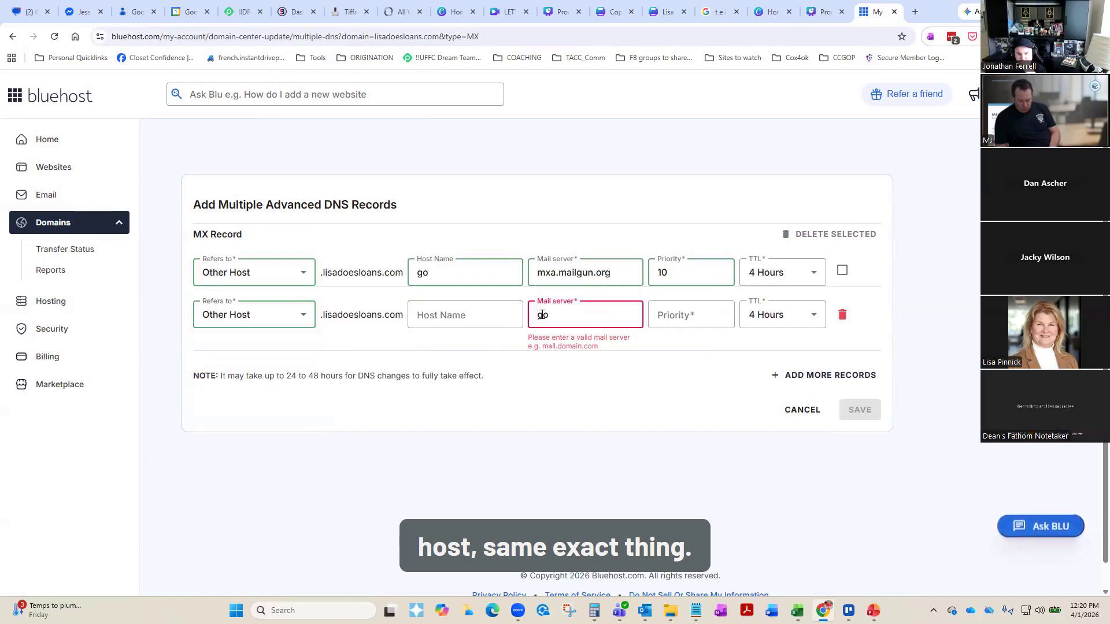
{"action": "left_click", "coordinate": [538, 314]}
{"action": "key", "text": "ctrl+v"}
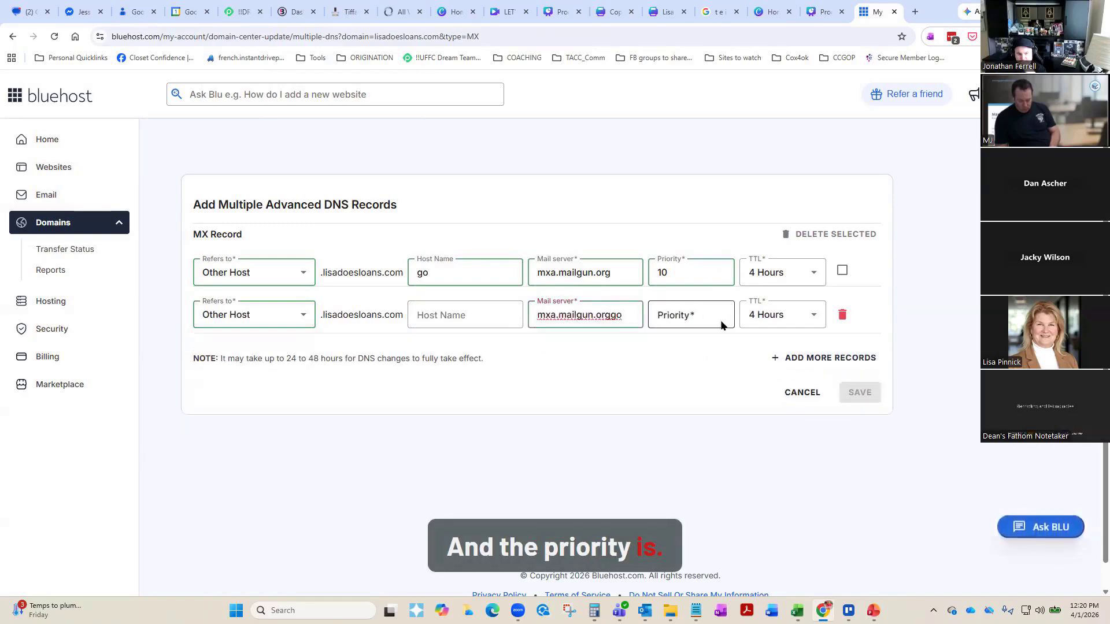
{"action": "left_click", "coordinate": [627, 316]}
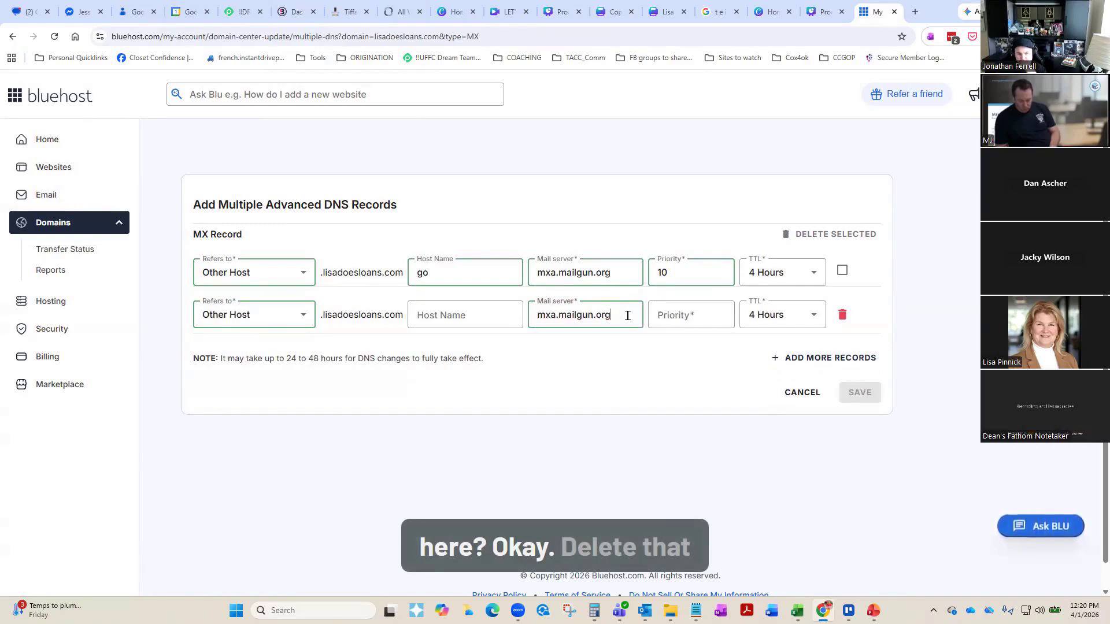
- Set the second MX record to host name go, mail server mxb.mailgun.org and priority 10, and save both MX records
{"action": "left_click", "coordinate": [421, 314]}
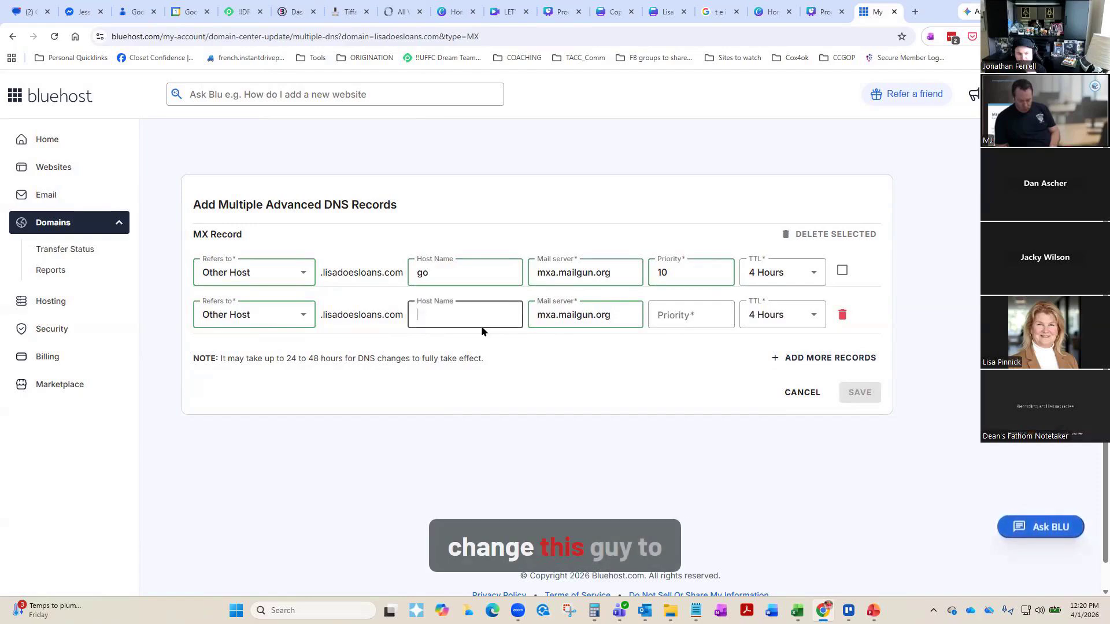
{"action": "type", "text": "go"}
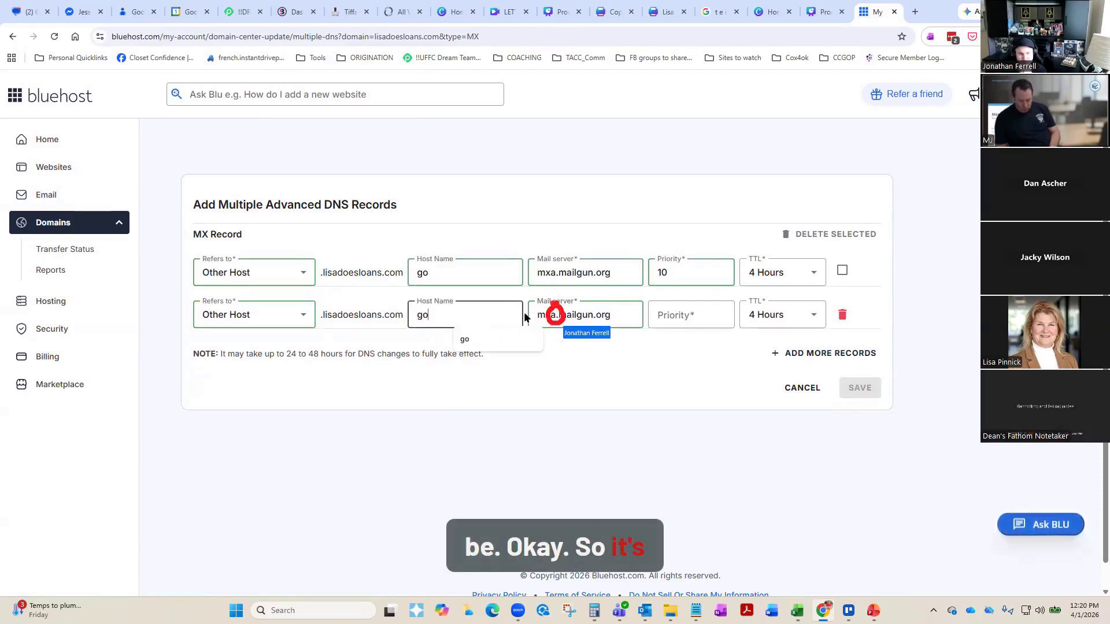
{"action": "left_click", "coordinate": [554, 319]}
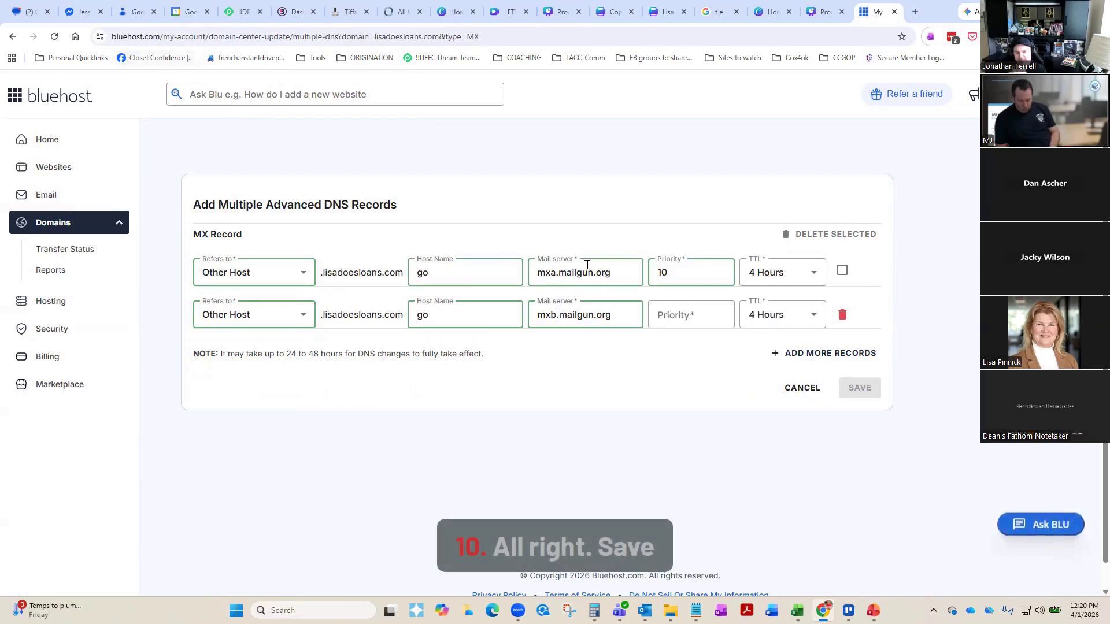
{"action": "left_click", "coordinate": [666, 313]}
{"action": "type", "text": "10"}
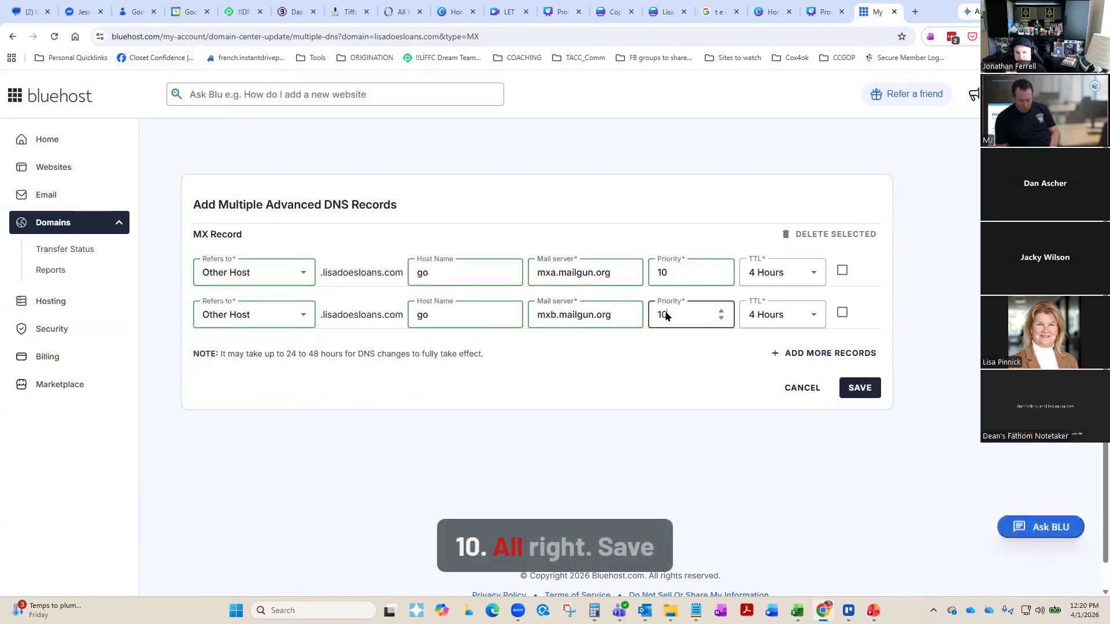
{"action": "left_click", "coordinate": [859, 389]}
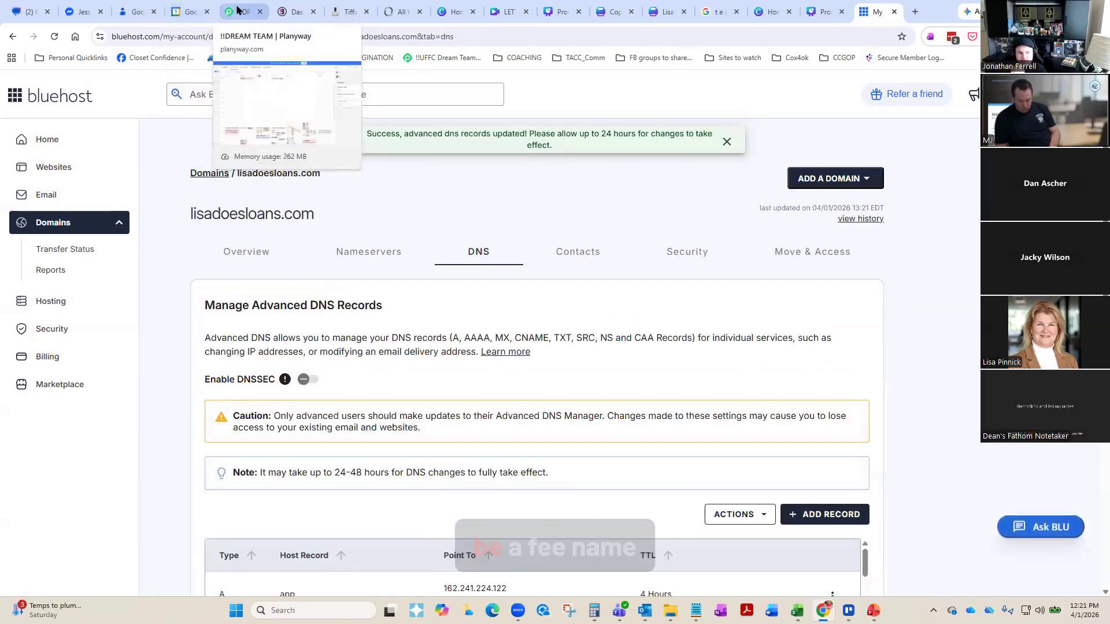
- Copy mailgun.org from the CRM's CNAME record and start adding a single DNS record to lisadoesloans.com in Bluehost
{"action": "left_click", "coordinate": [347, 17]}
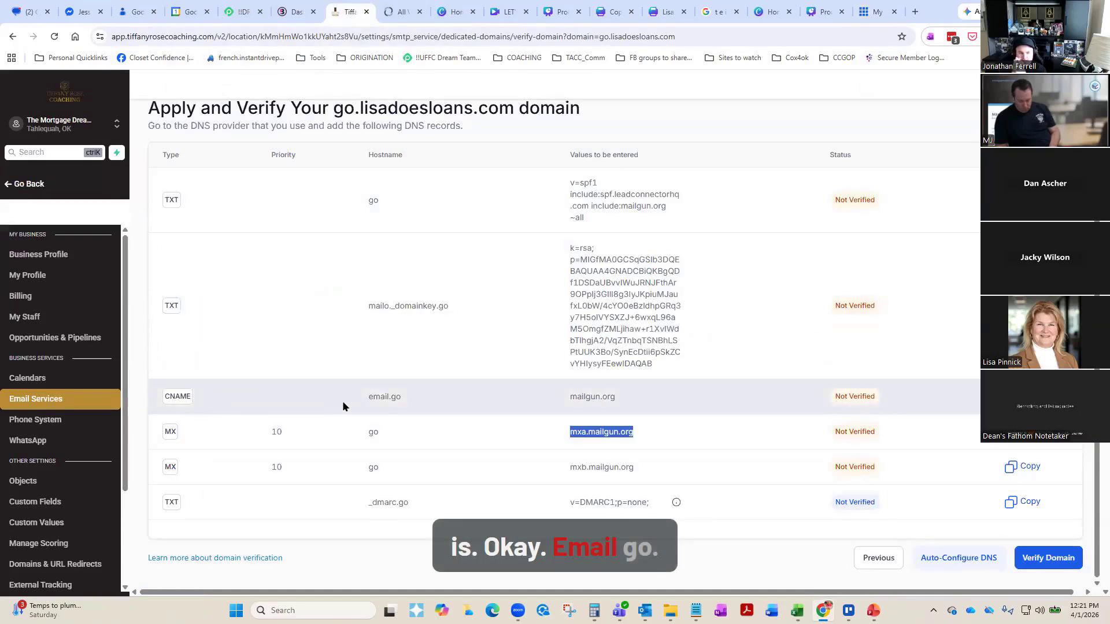
{"action": "left_click_drag", "start_coordinate": [570, 397], "coordinate": [607, 393]}
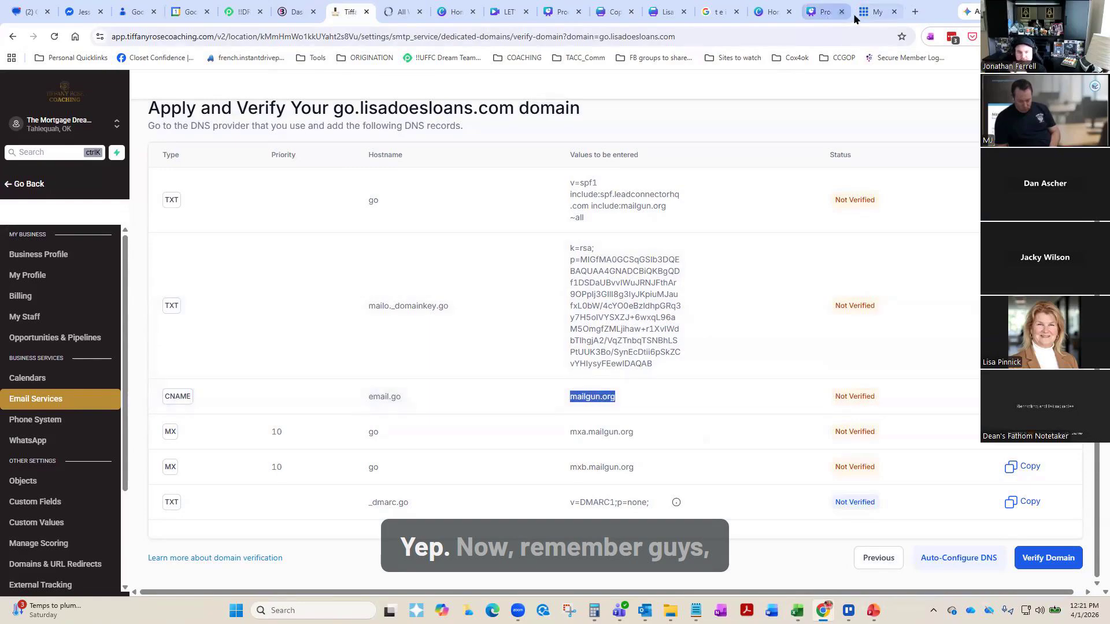
{"action": "left_click", "coordinate": [868, 11]}
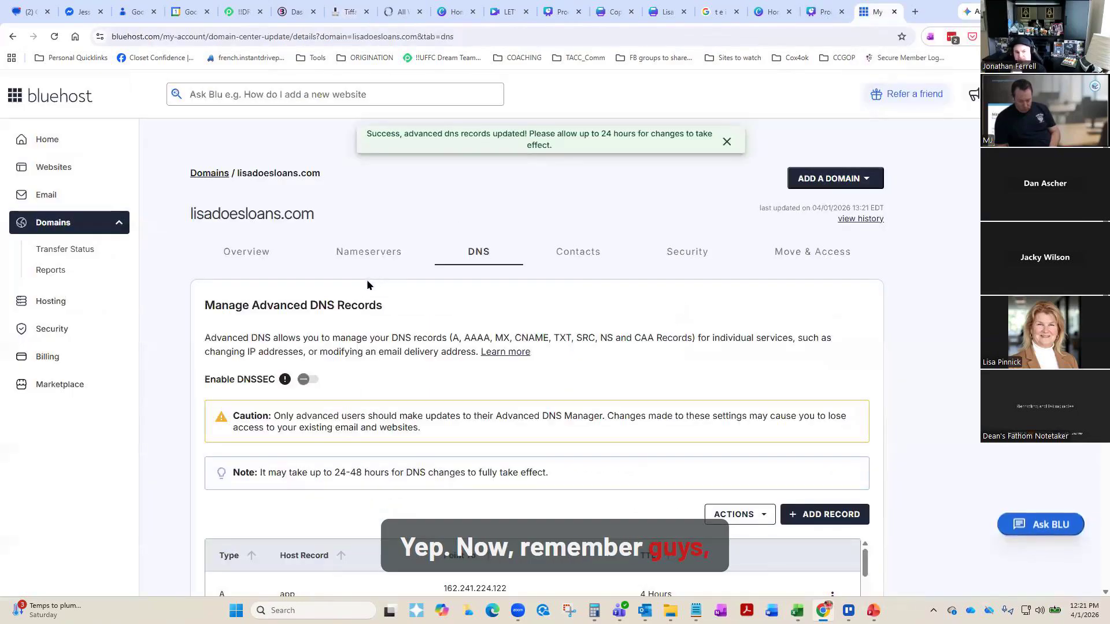
{"action": "left_click", "coordinate": [827, 519]}
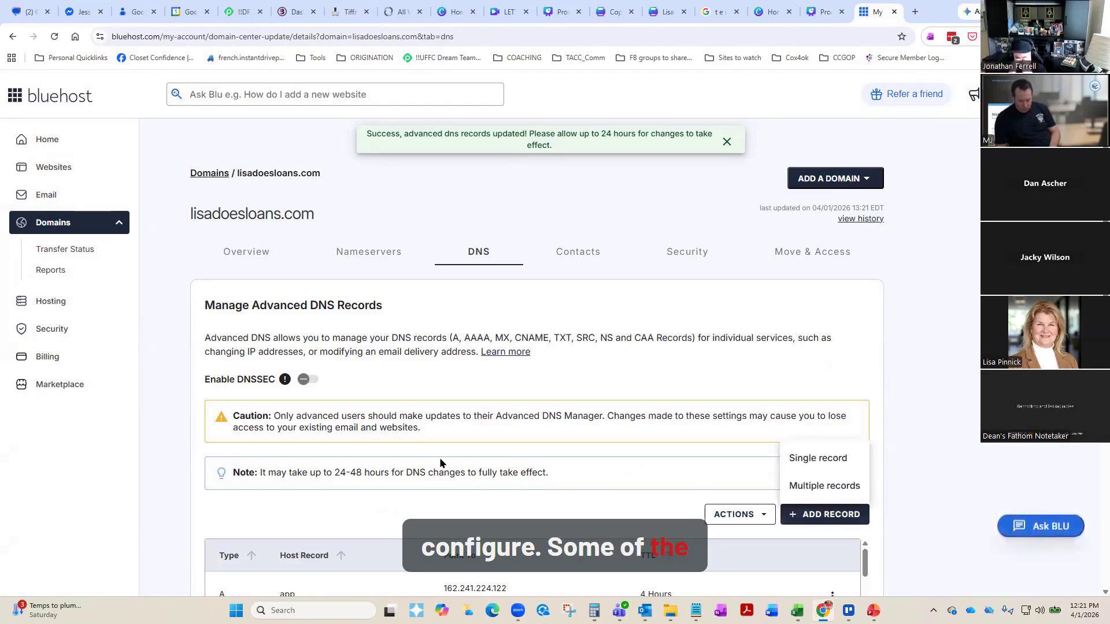
{"action": "left_click", "coordinate": [818, 459]}
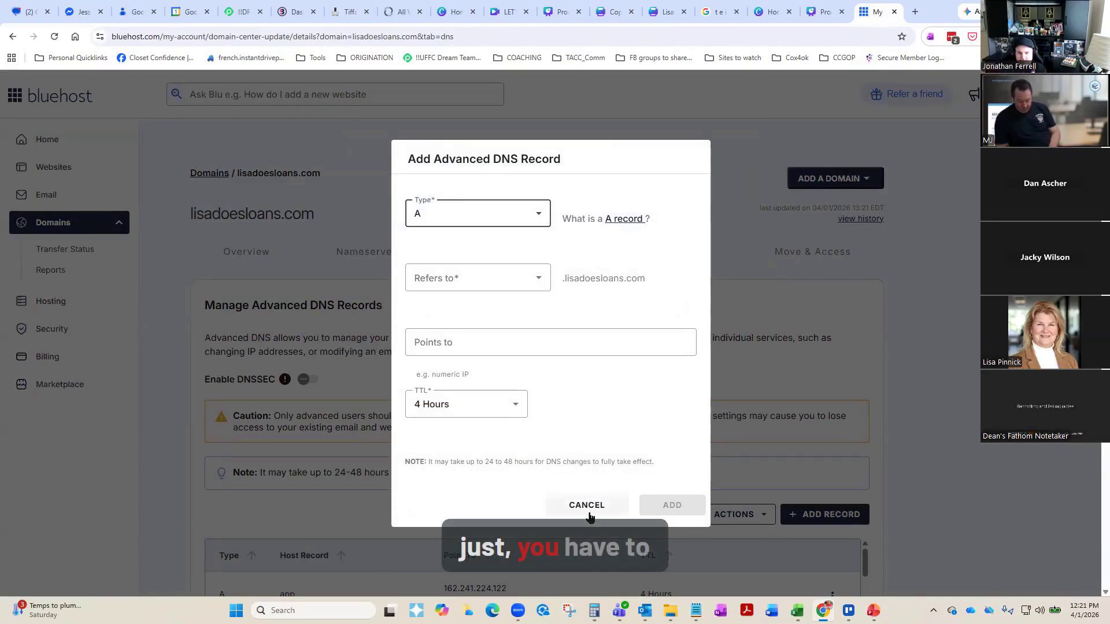
- Set the new DNS record's type to CNAME and make it refer to Other Host
{"action": "left_click", "coordinate": [535, 282]}
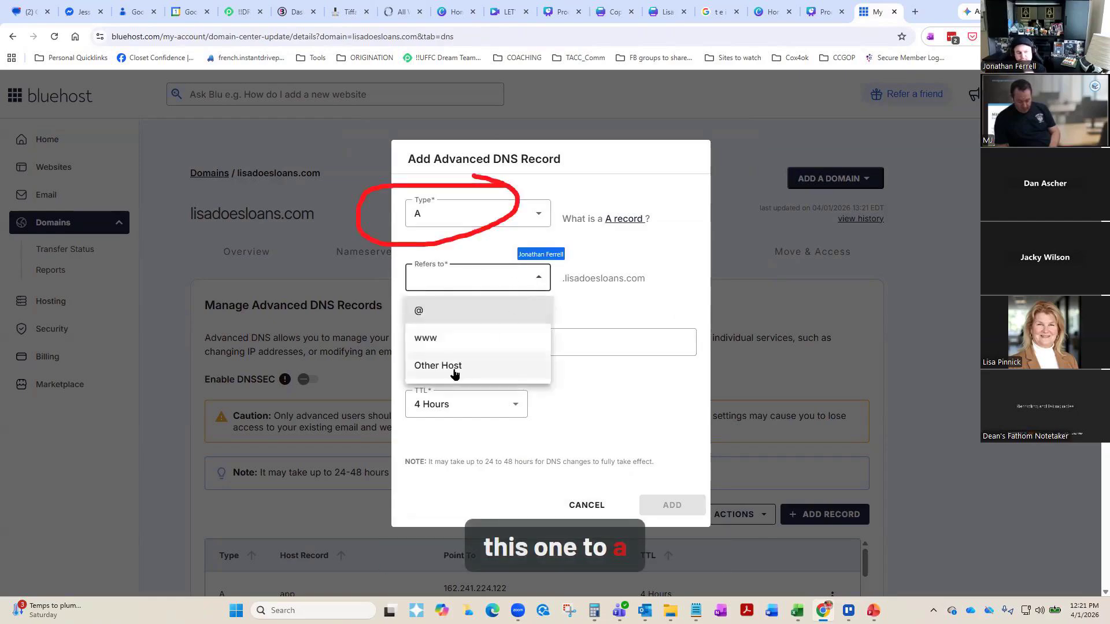
{"action": "left_click", "coordinate": [469, 252]}
{"action": "left_click", "coordinate": [539, 220]}
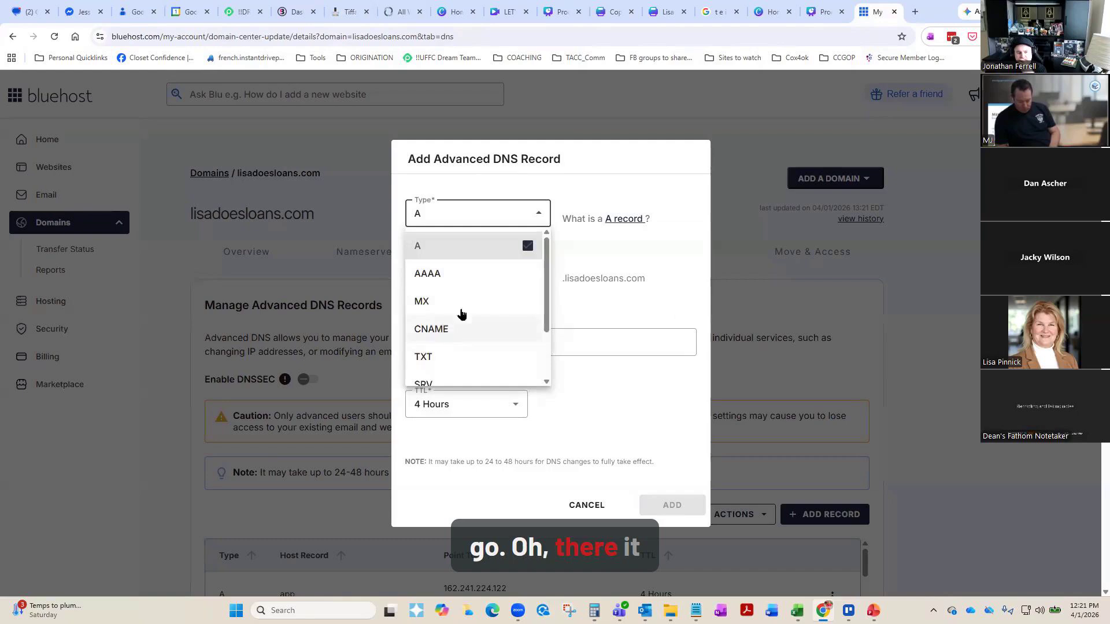
{"action": "left_click", "coordinate": [440, 330]}
{"action": "left_click", "coordinate": [541, 285]}
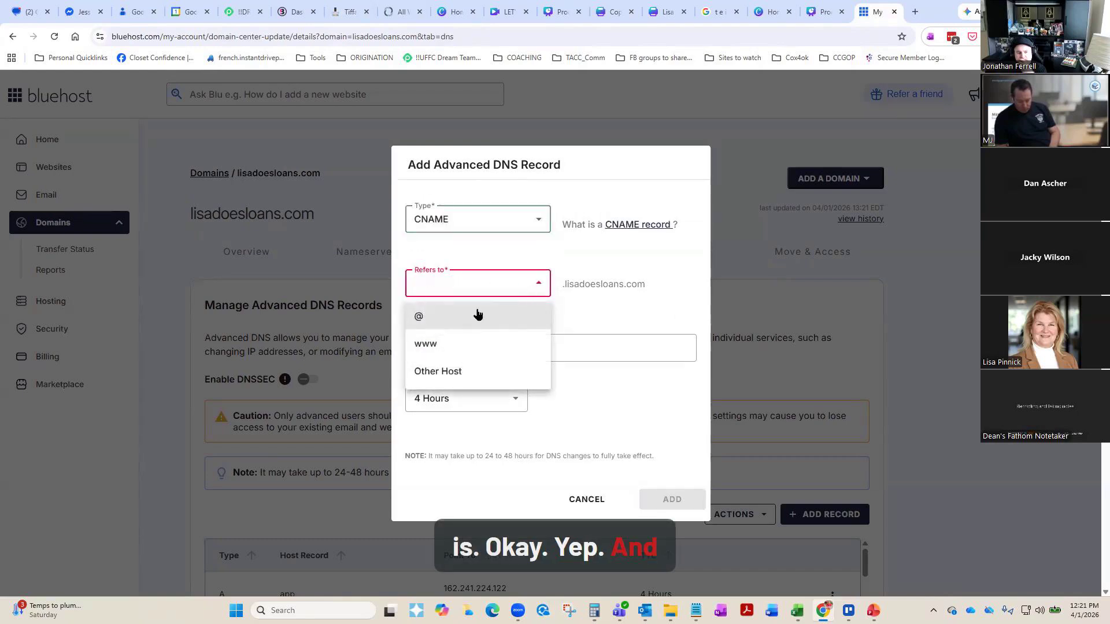
{"action": "left_click", "coordinate": [439, 372]}
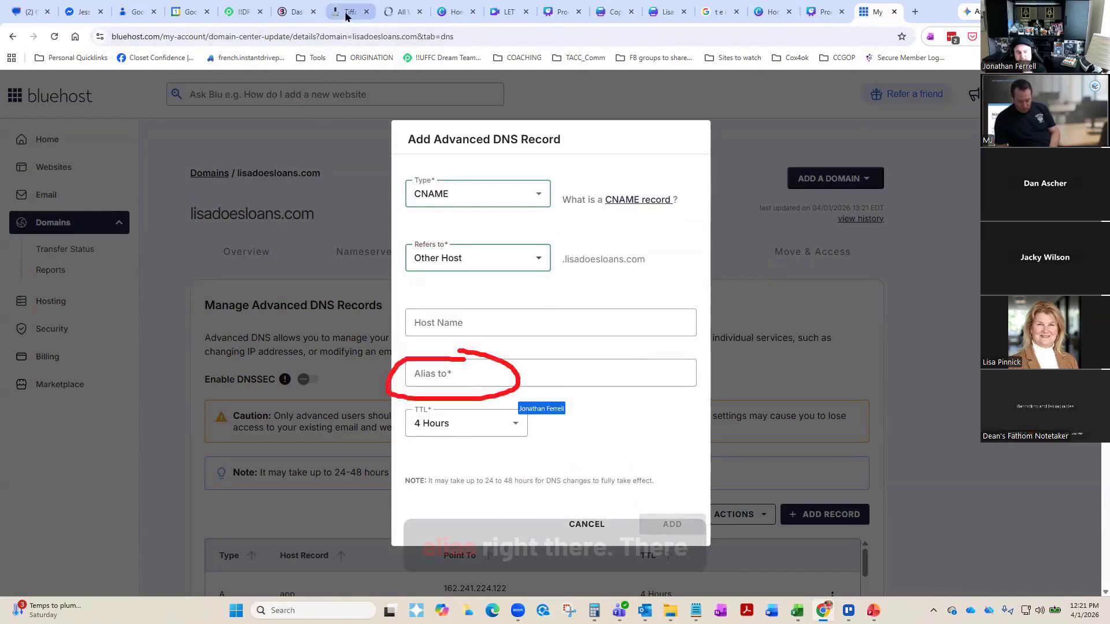
- Complete the CNAME record with alias mailgun.org and the CRM's host name email.go, and add it to the domain
{"action": "left_click", "coordinate": [412, 379]}
{"action": "type", "text": "mailgun.org"}
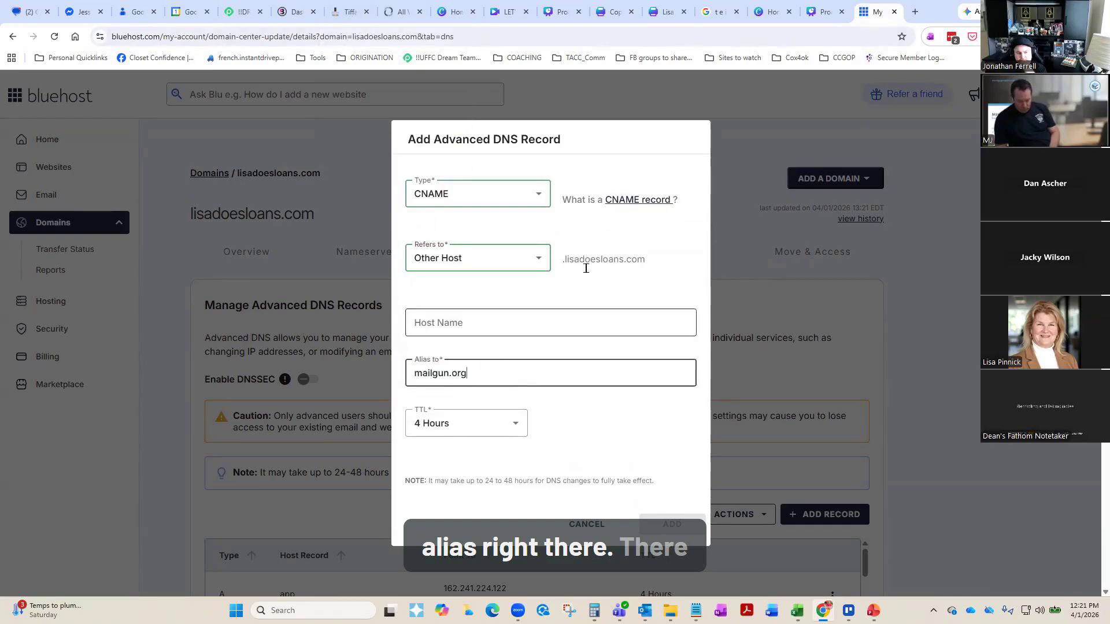
{"action": "left_click", "coordinate": [350, 11]}
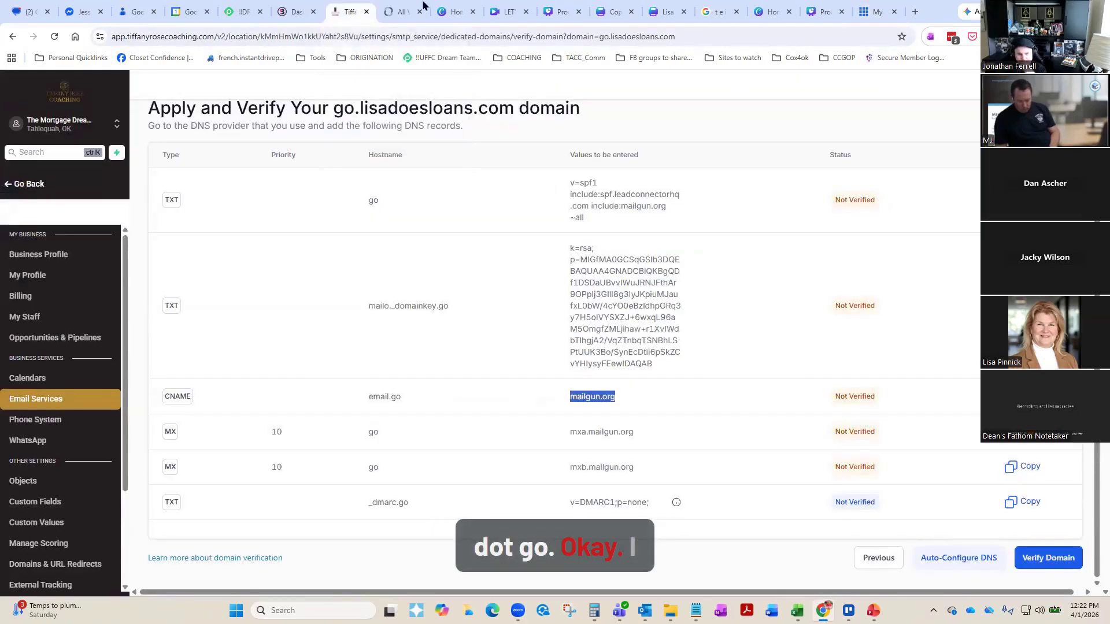
{"action": "left_click", "coordinate": [878, 12]}
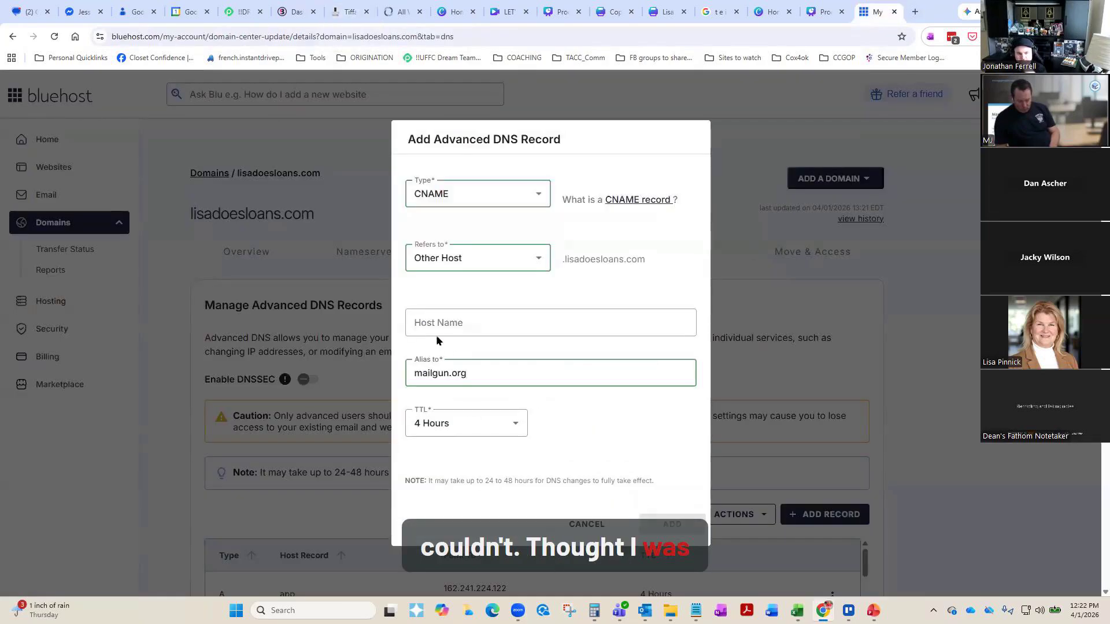
{"action": "left_click", "coordinate": [433, 319]}
{"action": "type", "text": "email"}
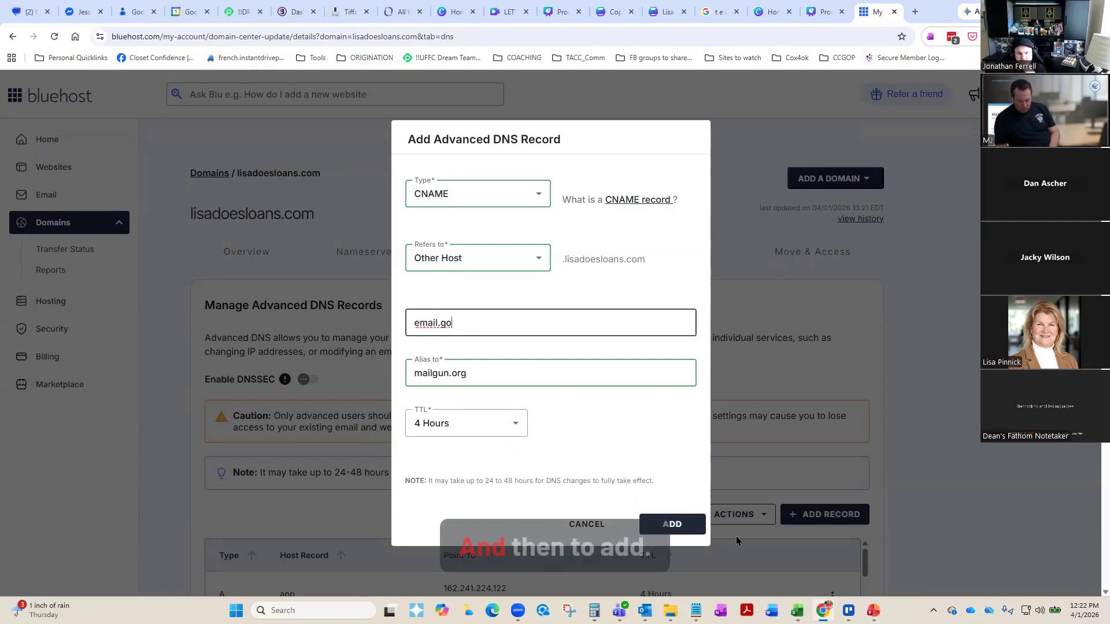
{"action": "left_click", "coordinate": [681, 531]}
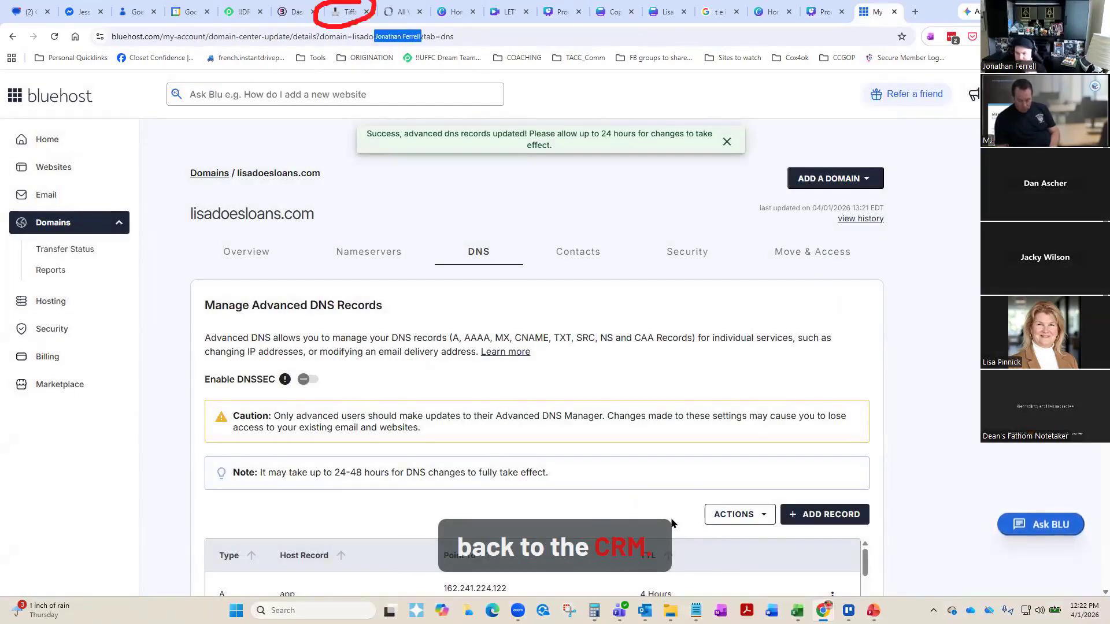
- Run domain verification for go.lisadoesloans.com in the CRM and return to the dedicated domains overview
{"action": "left_click", "coordinate": [347, 11]}
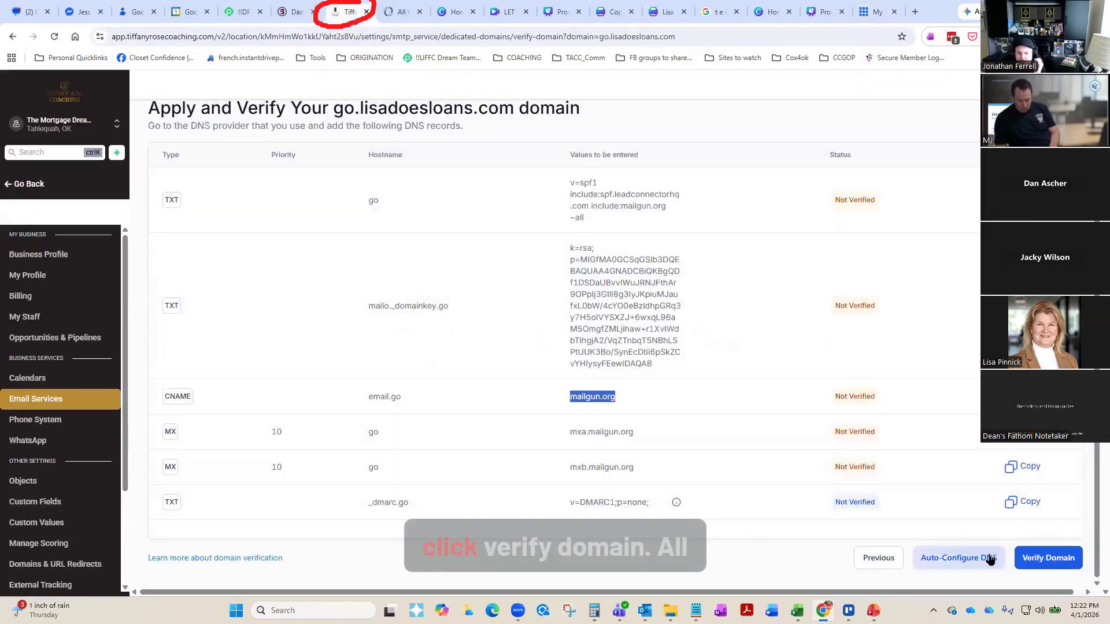
{"action": "left_click", "coordinate": [1046, 558]}
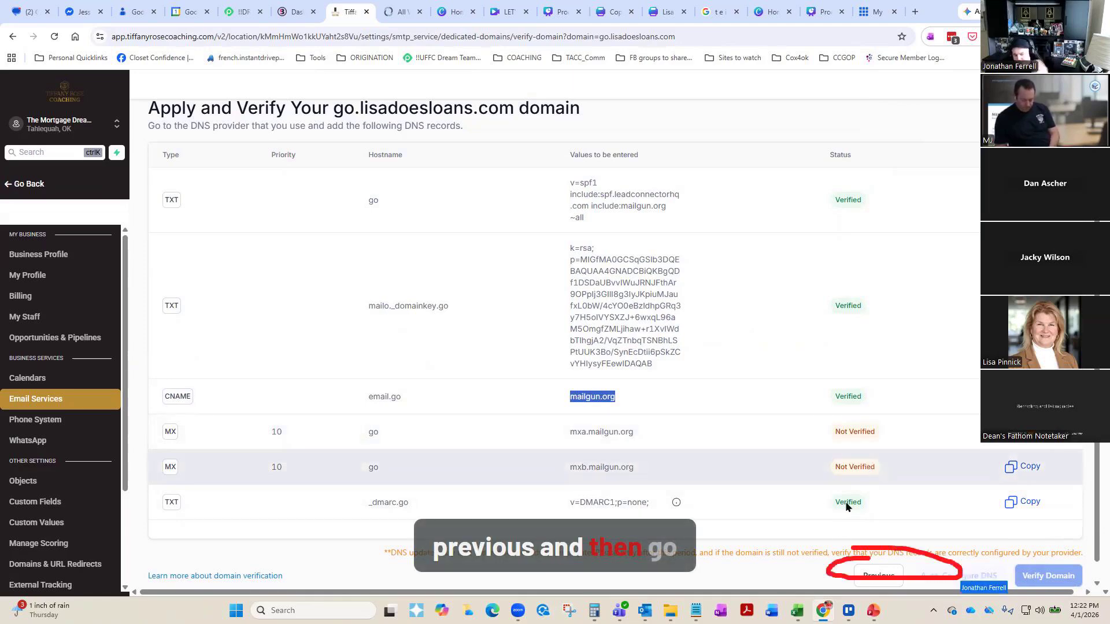
{"action": "left_click", "coordinate": [874, 577]}
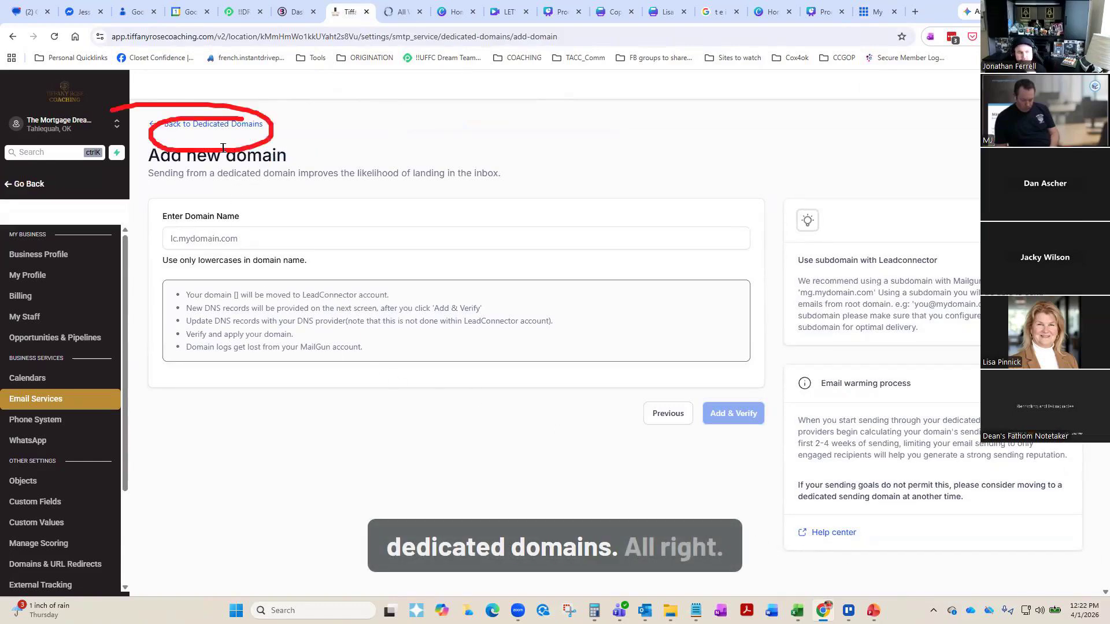
{"action": "left_click", "coordinate": [206, 124]}
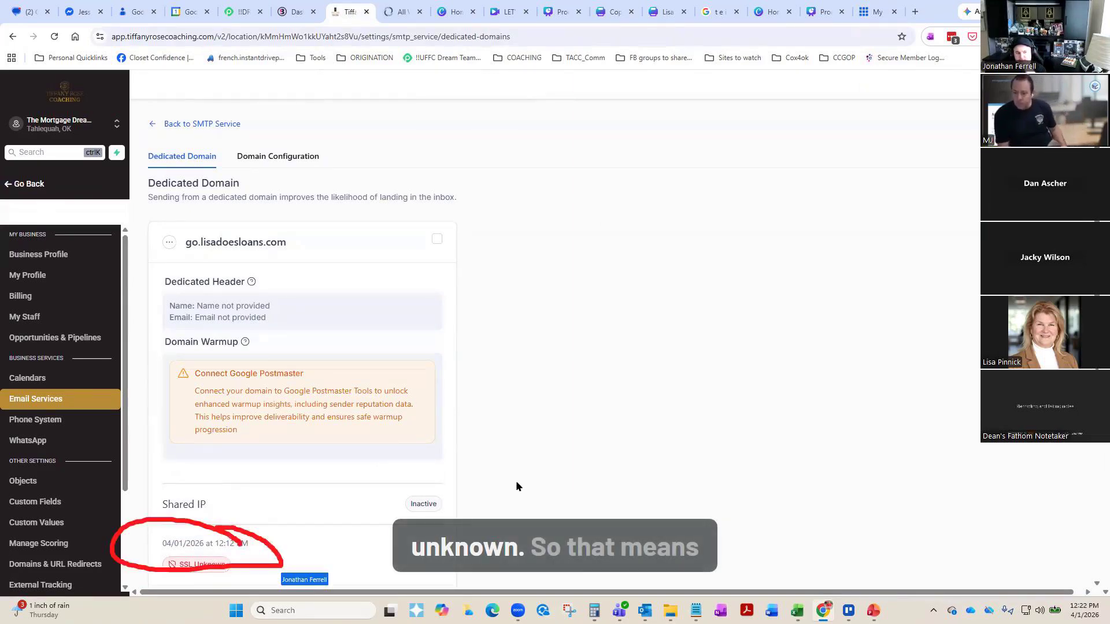
- Reopen the verification page of go.lisadoesloans.com from its domain card and verify the domain again
{"action": "scroll", "coordinate": [516, 486], "scroll_direction": "down", "scroll_amount": 1}
{"action": "scroll", "coordinate": [516, 486], "scroll_direction": "down", "scroll_amount": 1}
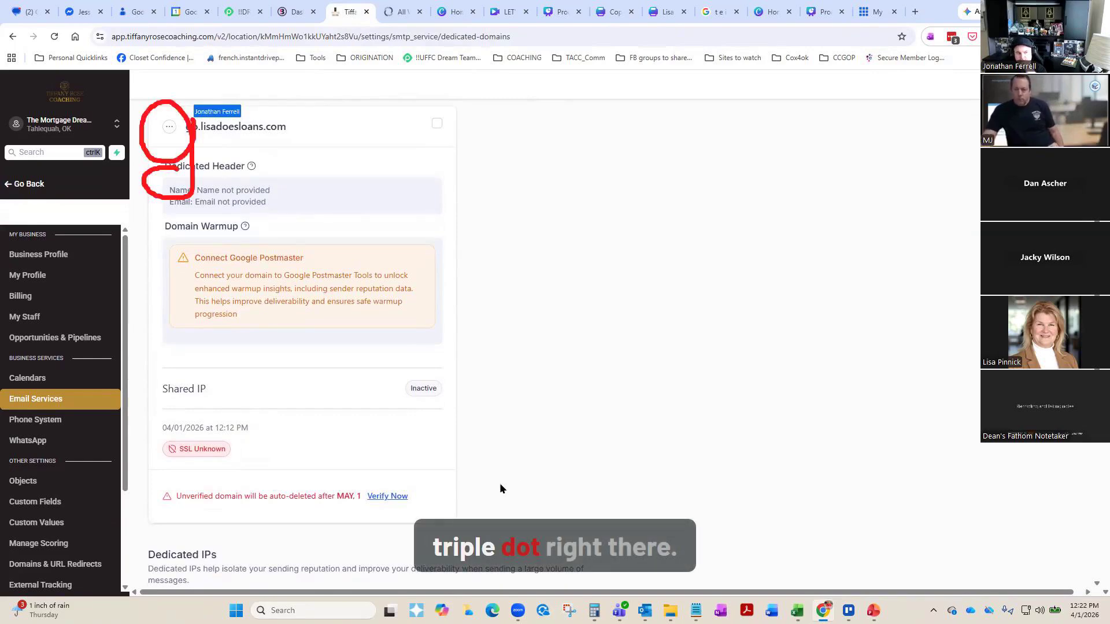
{"action": "left_click", "coordinate": [167, 128]}
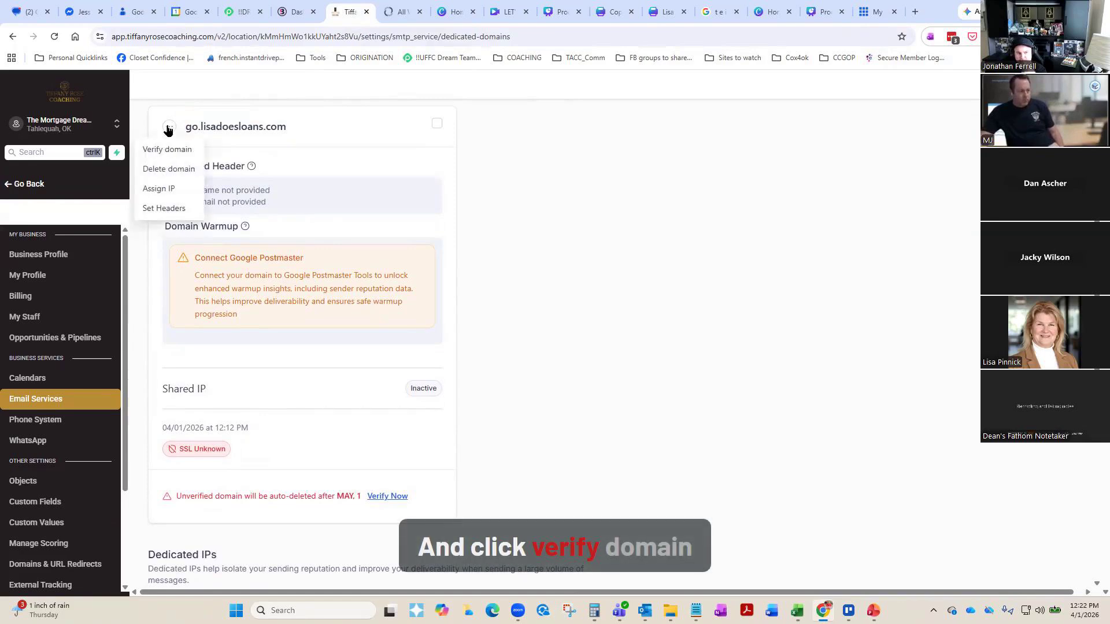
{"action": "left_click", "coordinate": [168, 149]}
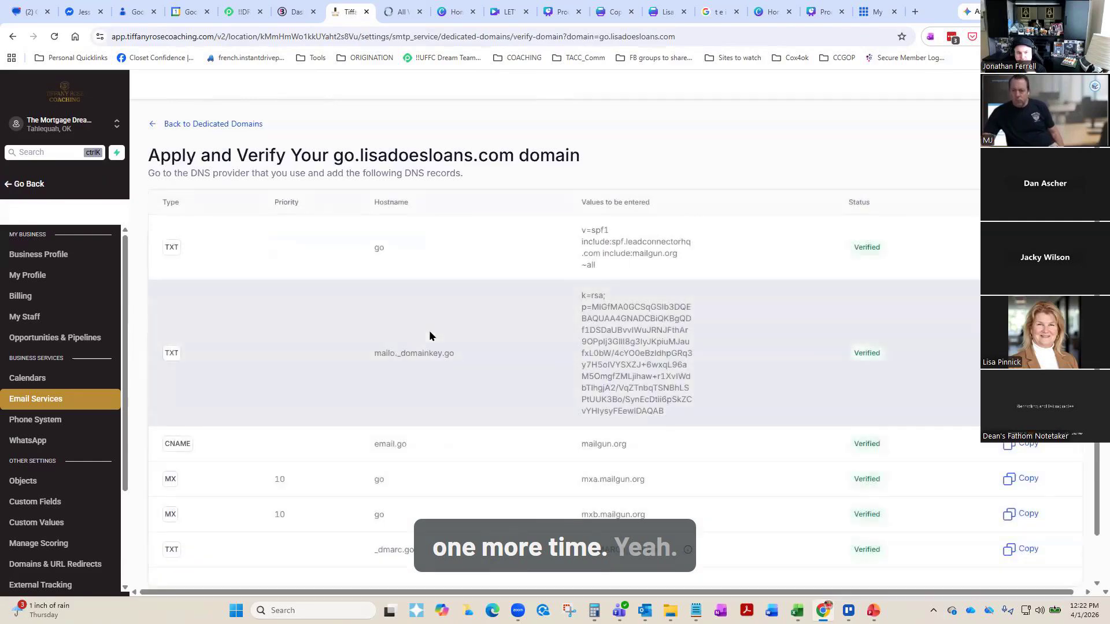
{"action": "scroll", "coordinate": [495, 322], "scroll_direction": "down", "scroll_amount": 1}
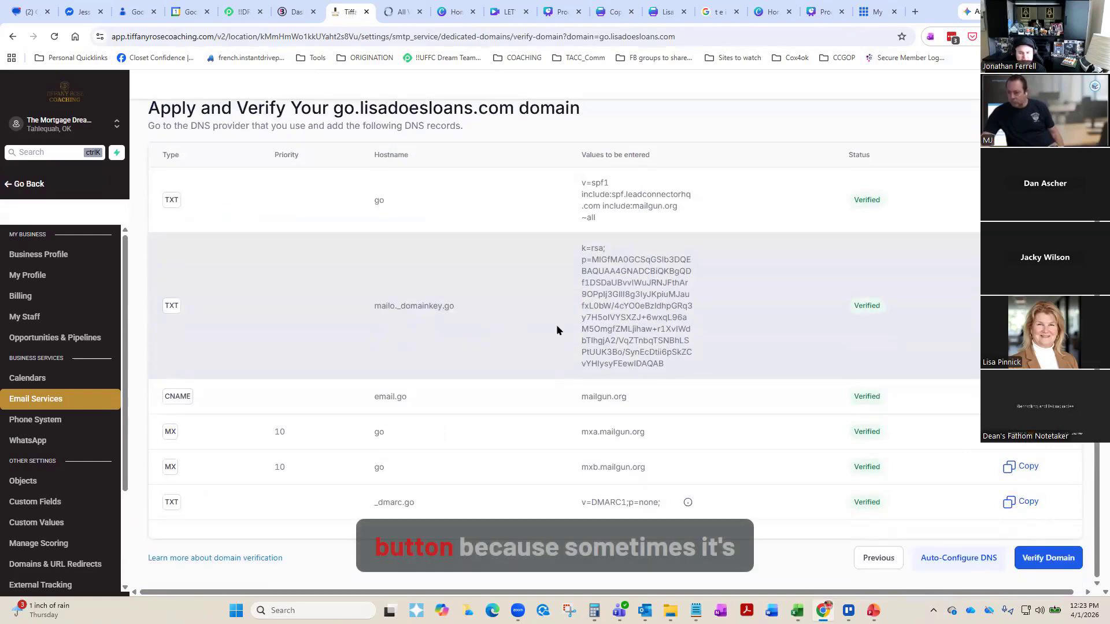
{"action": "left_click", "coordinate": [1043, 564]}
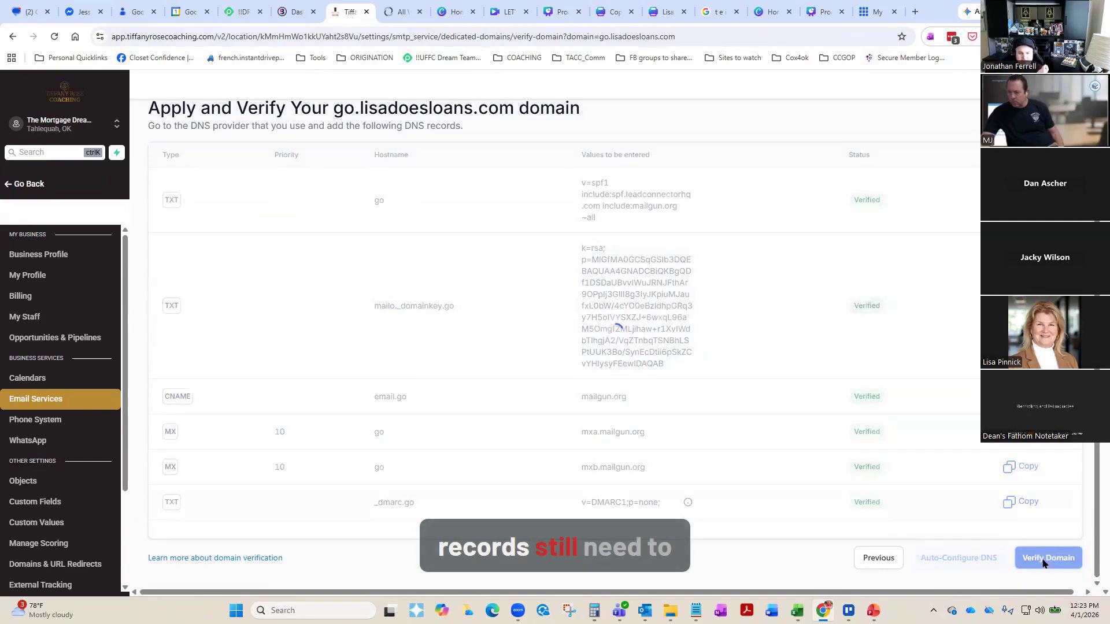